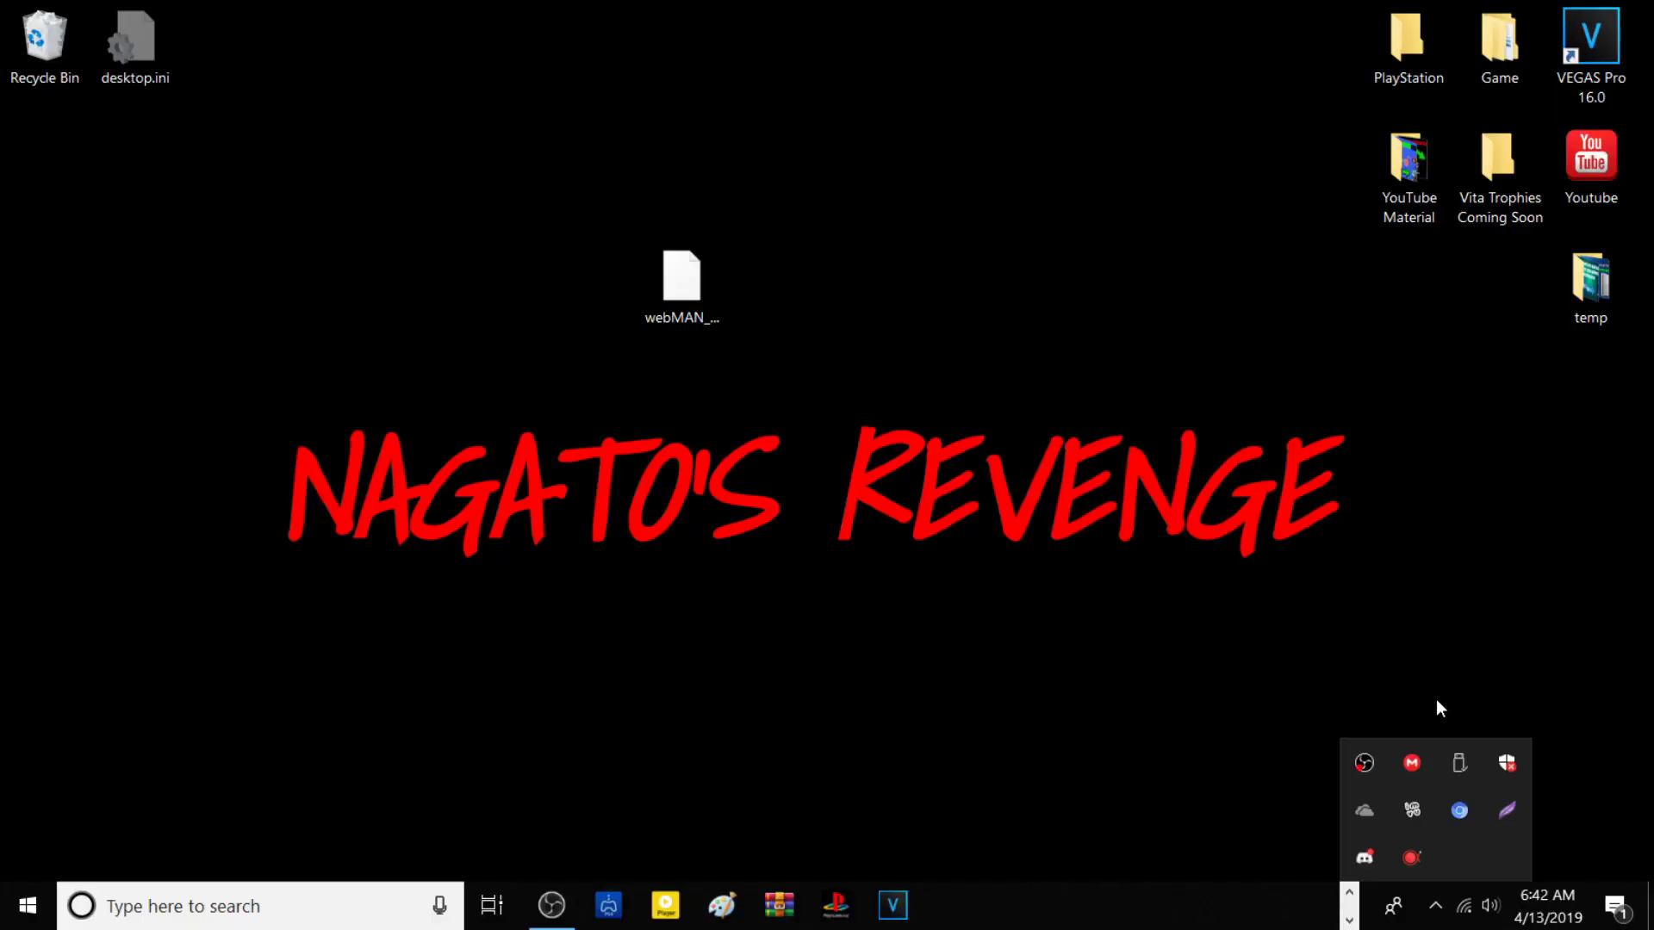
# - Reposition the webMAN_MOD_1.47.15 installer package on the desktop and deselect it
pyautogui.click(855, 344)
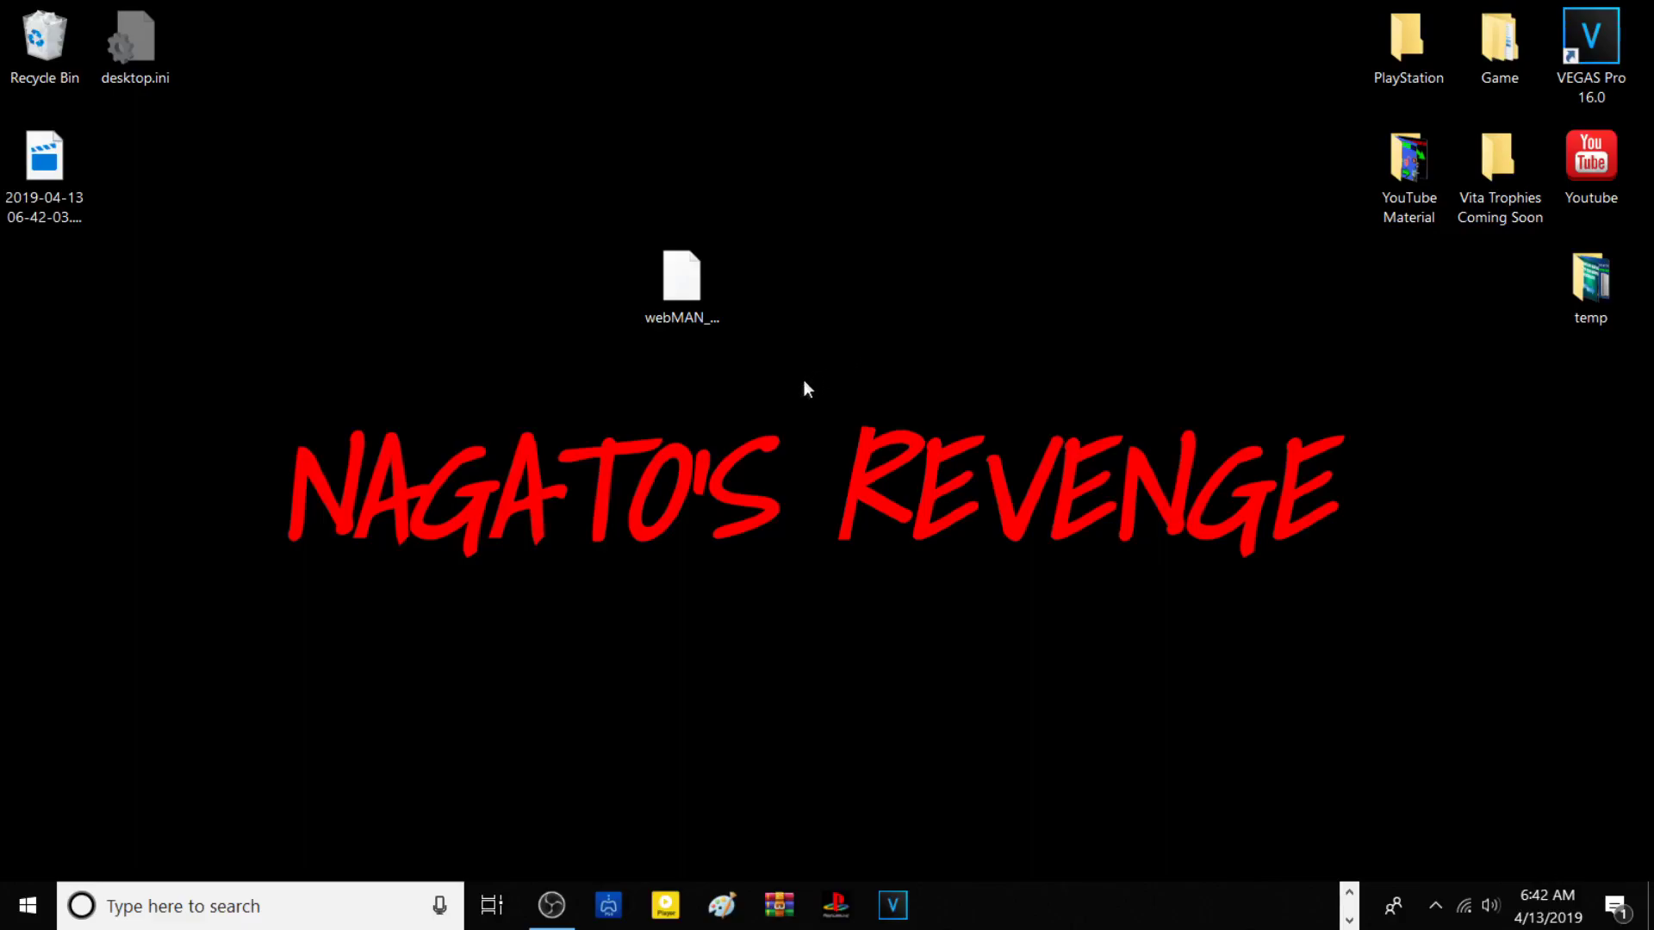
pyautogui.click(717, 291)
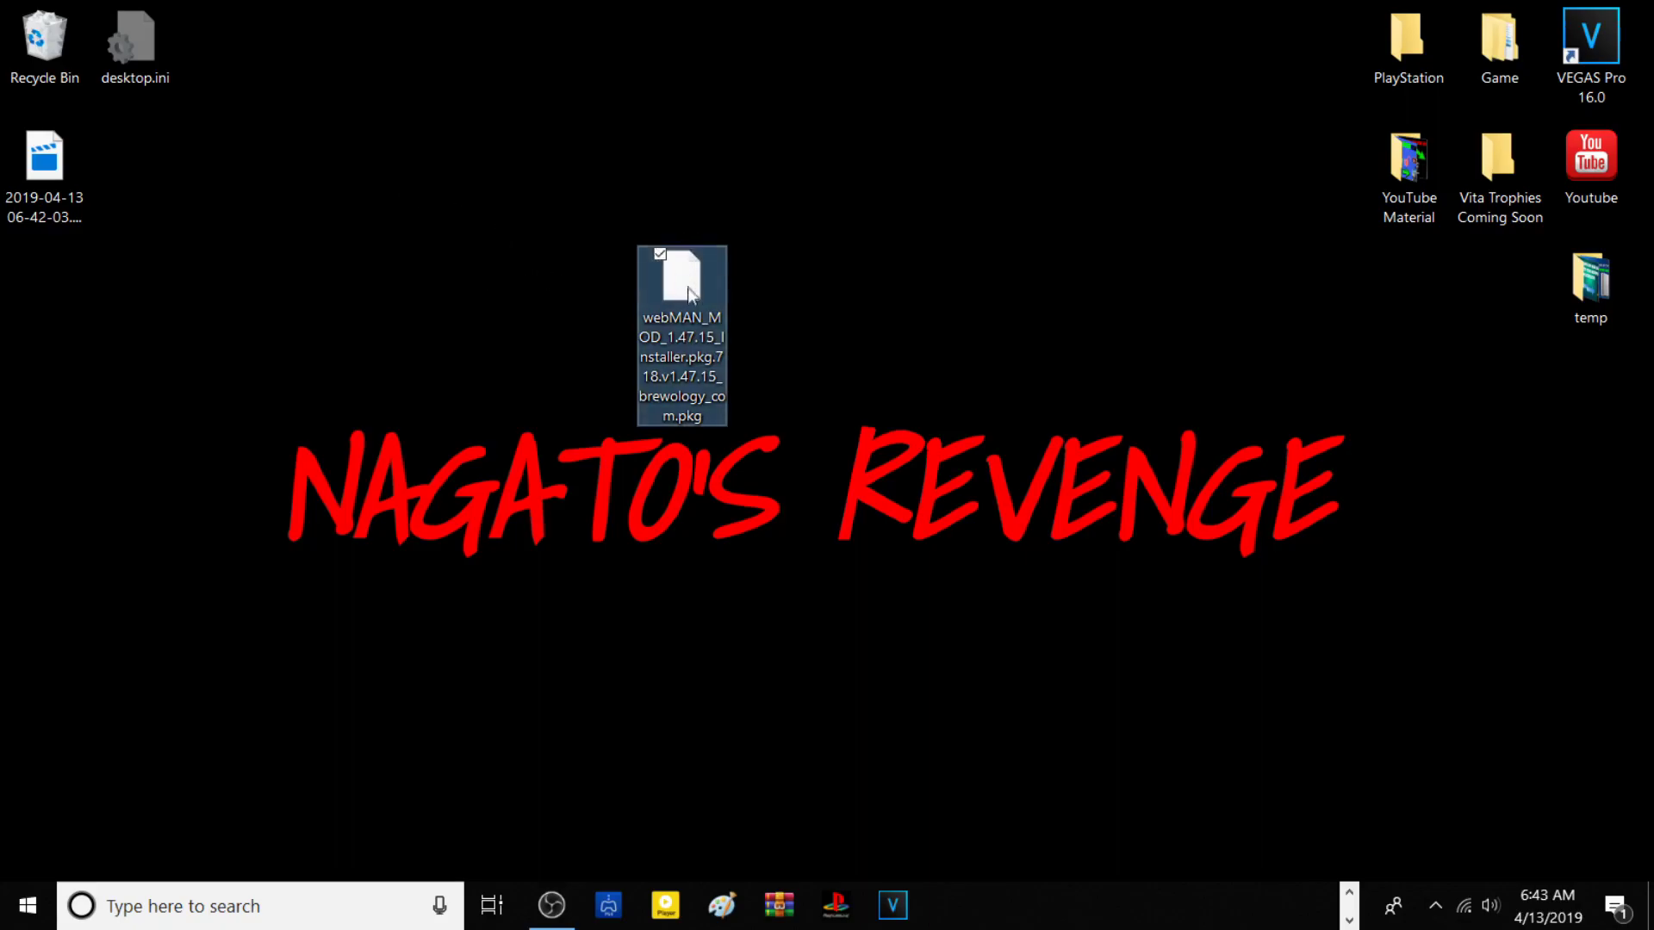
pyautogui.moveTo(687, 287); pyautogui.dragTo(597, 258)
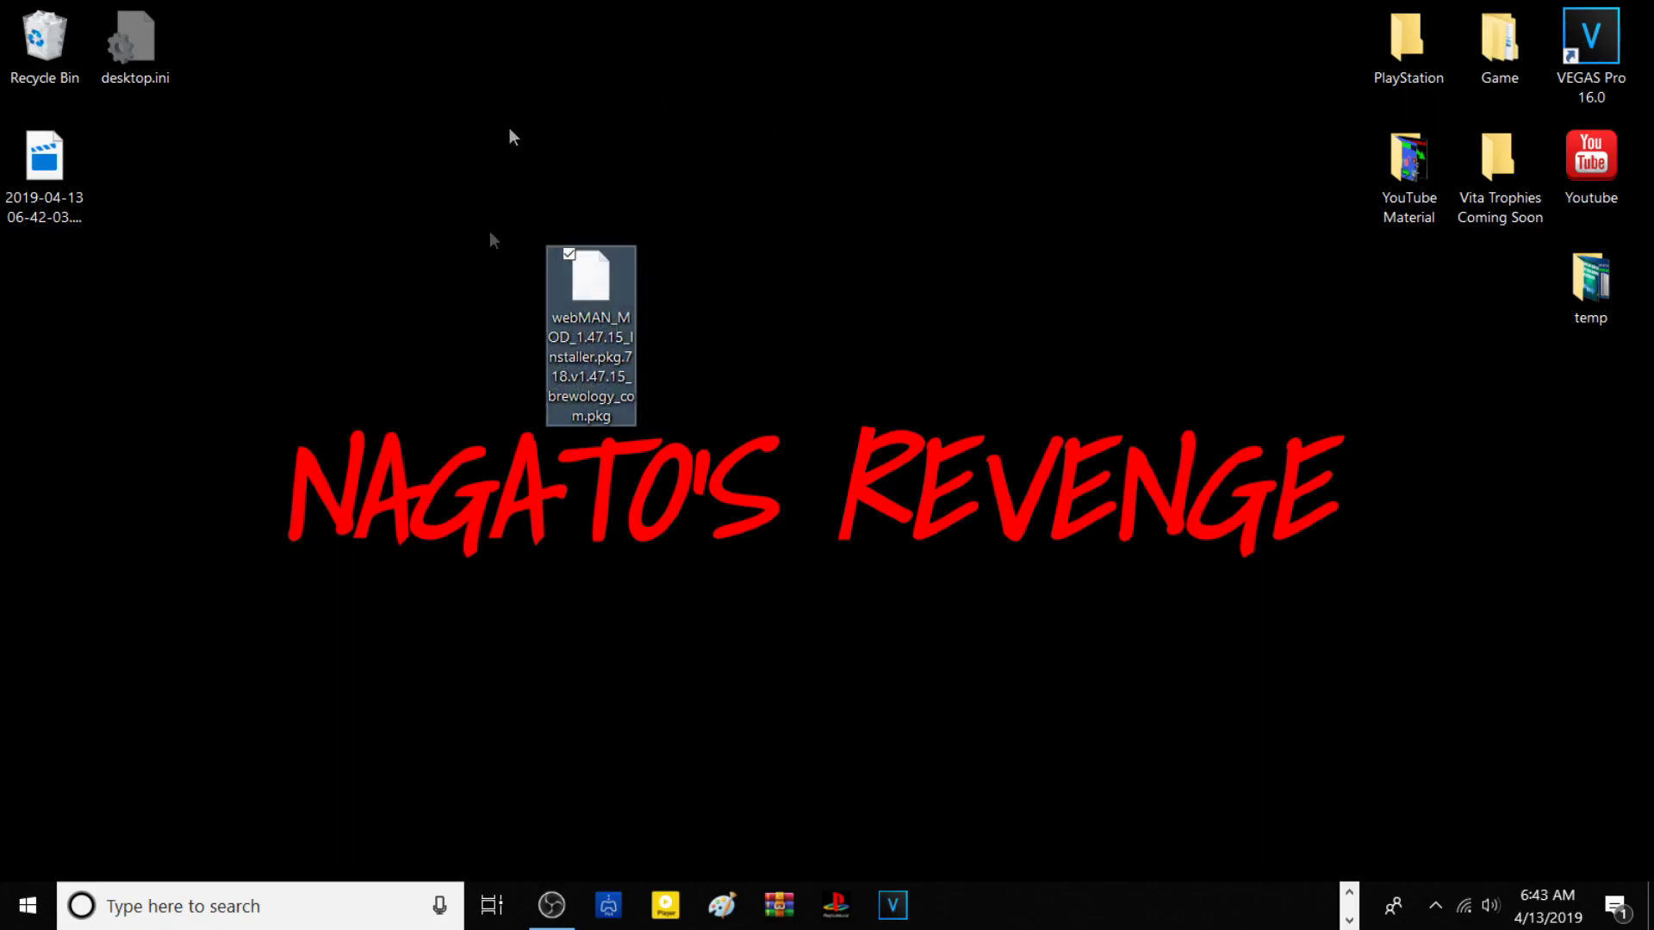
pyautogui.click(472, 291)
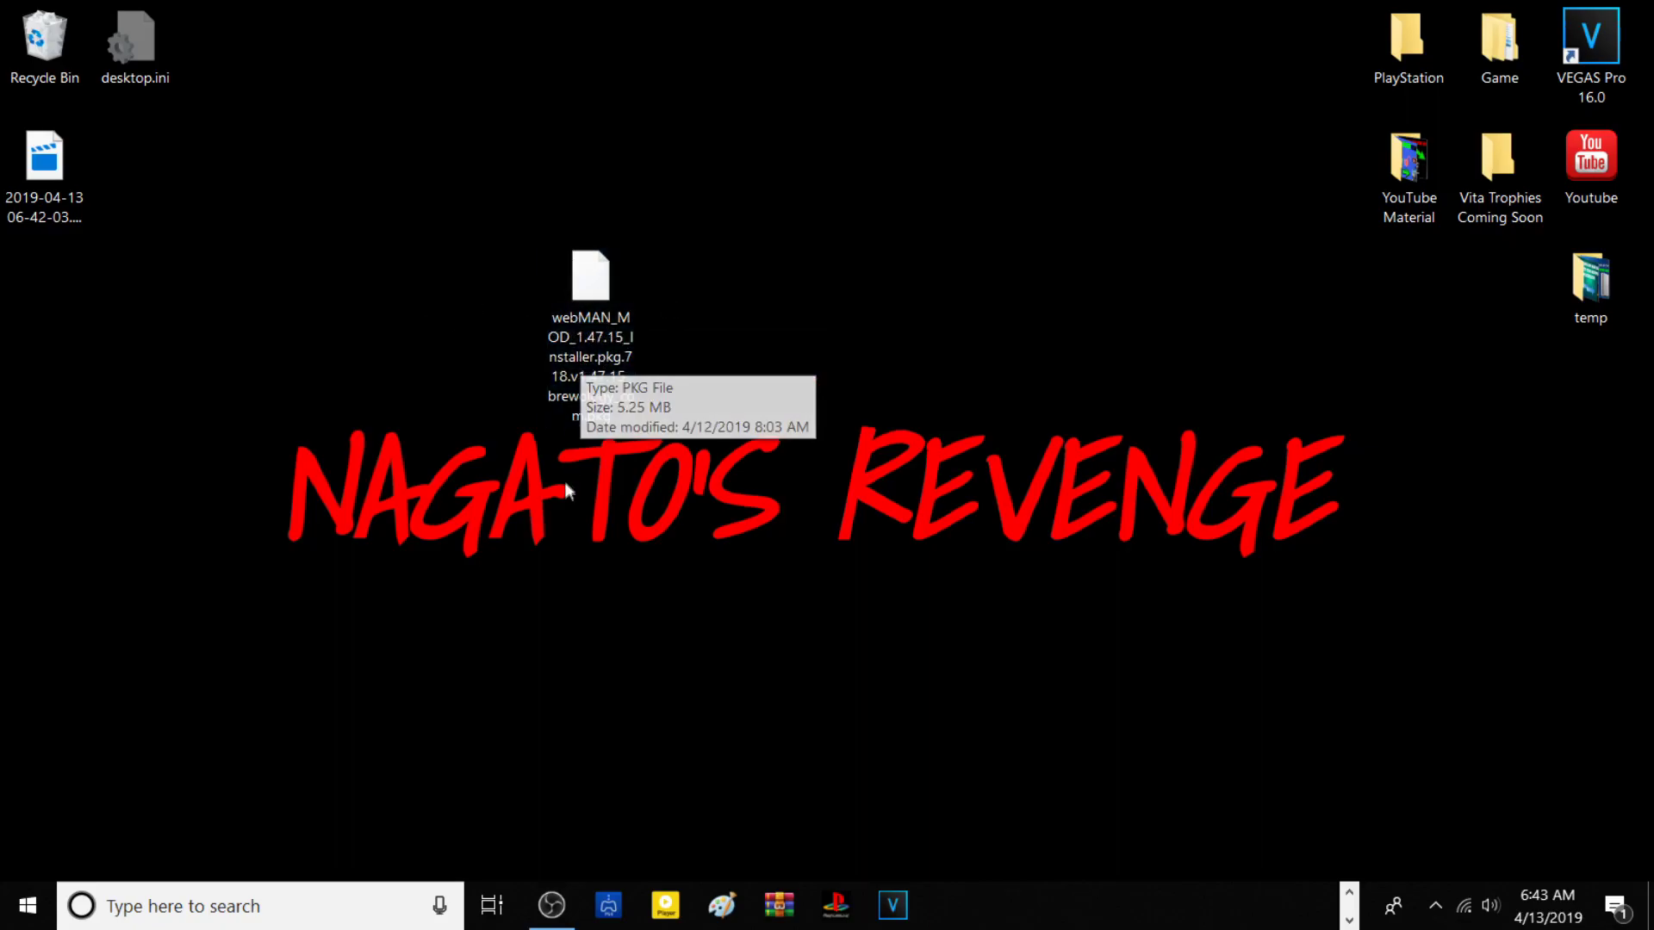
# - Bring up the File Explorer window showing Local Disk (E:) and maximize it
pyautogui.click(1347, 896)
pyautogui.moveTo(552, 921)
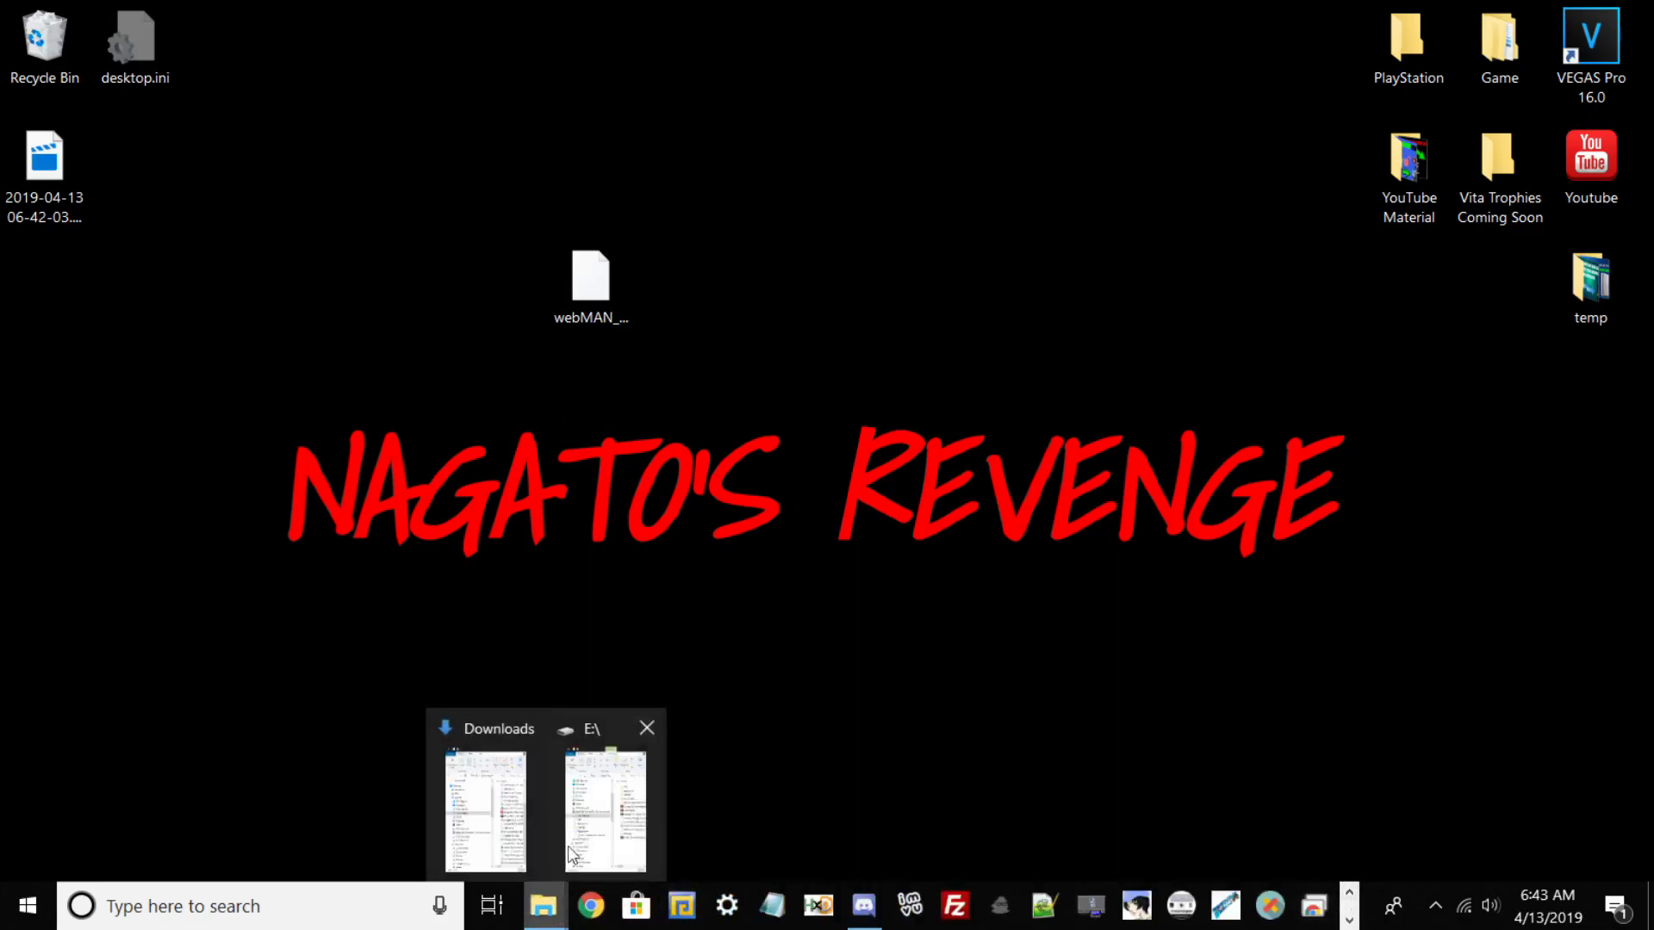
pyautogui.click(599, 799)
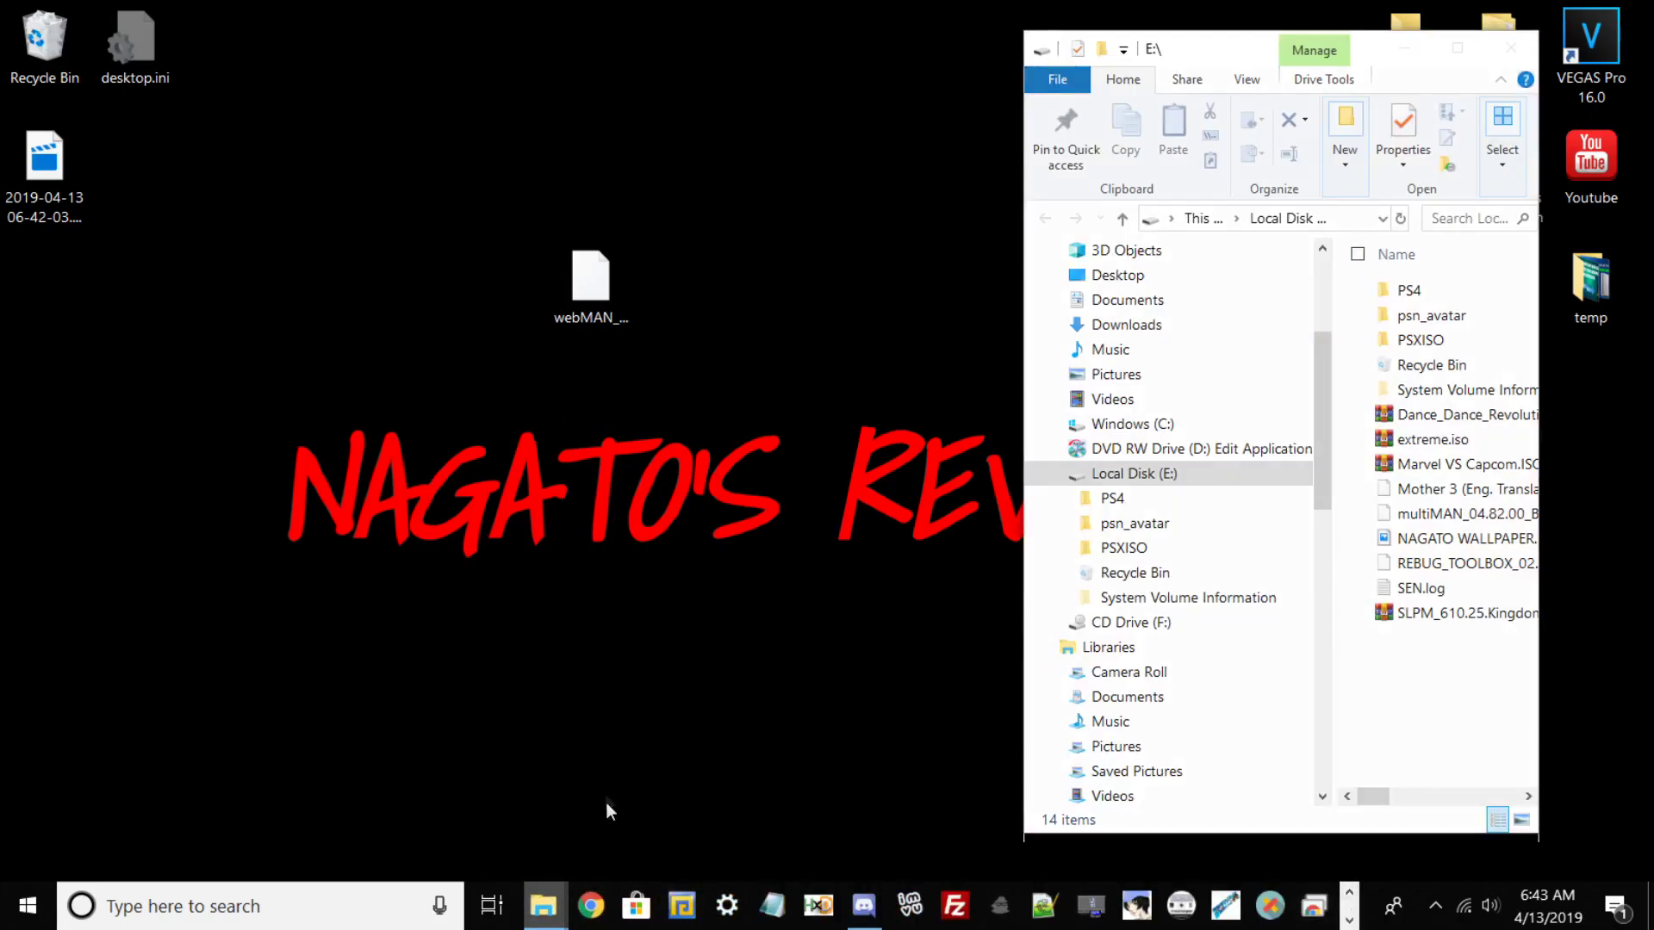
pyautogui.click(1457, 47)
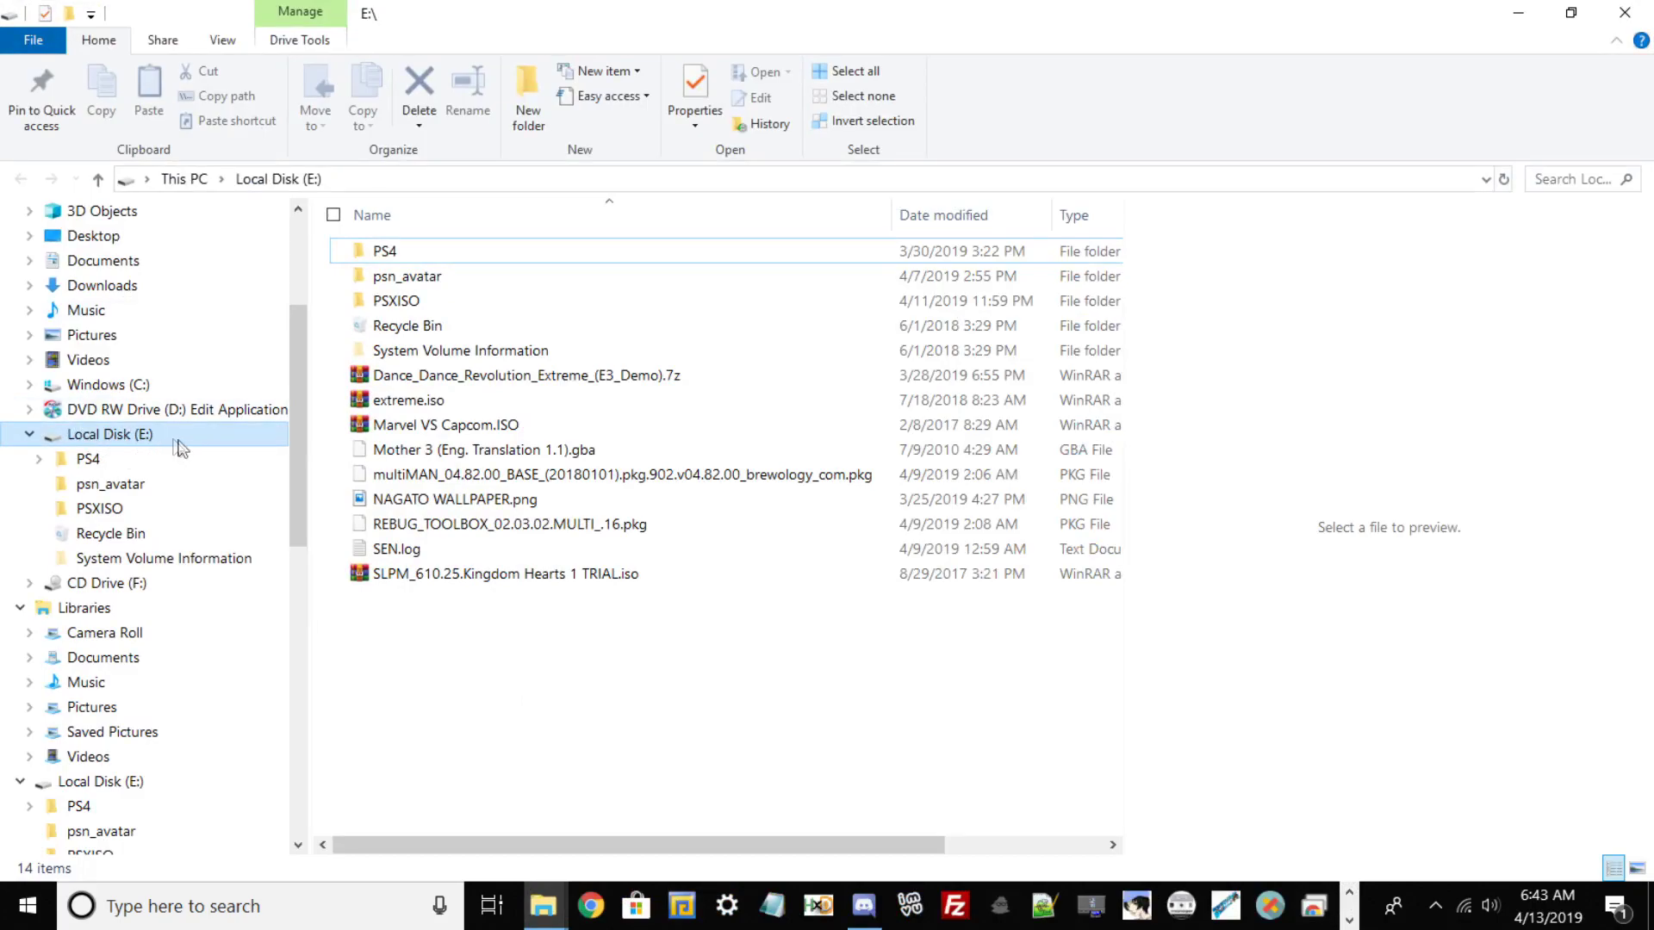
# - Examine the properties of Local Disk (E:) to check its file system, and close them without changes
pyautogui.rightClick(127, 443)
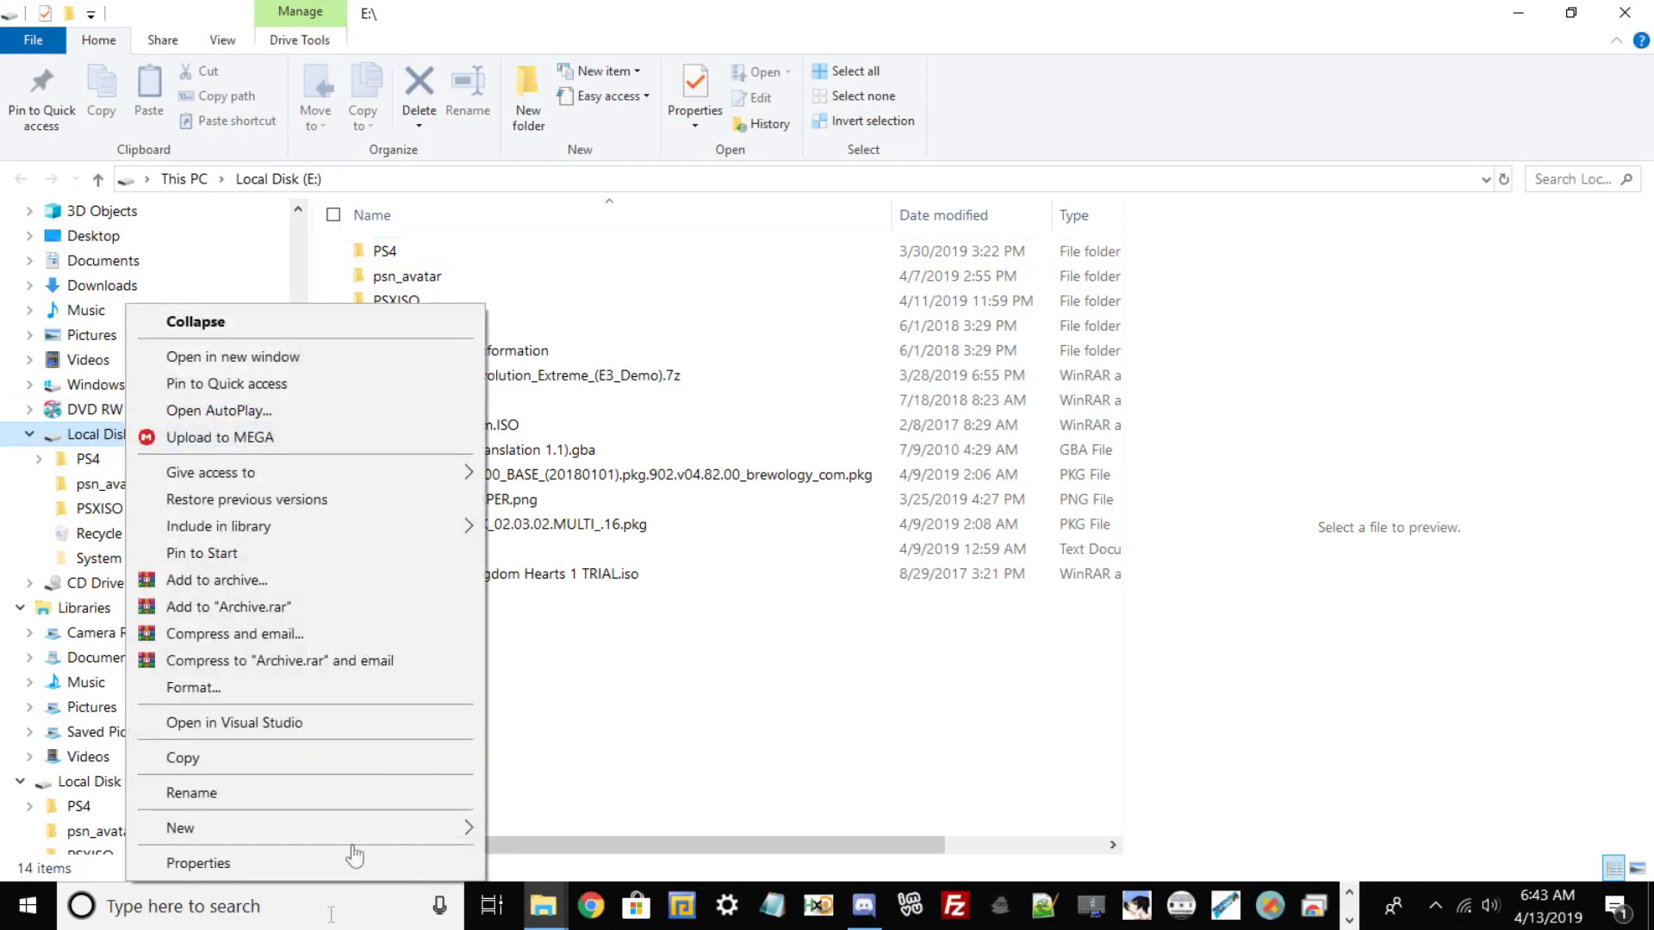
pyautogui.click(173, 863)
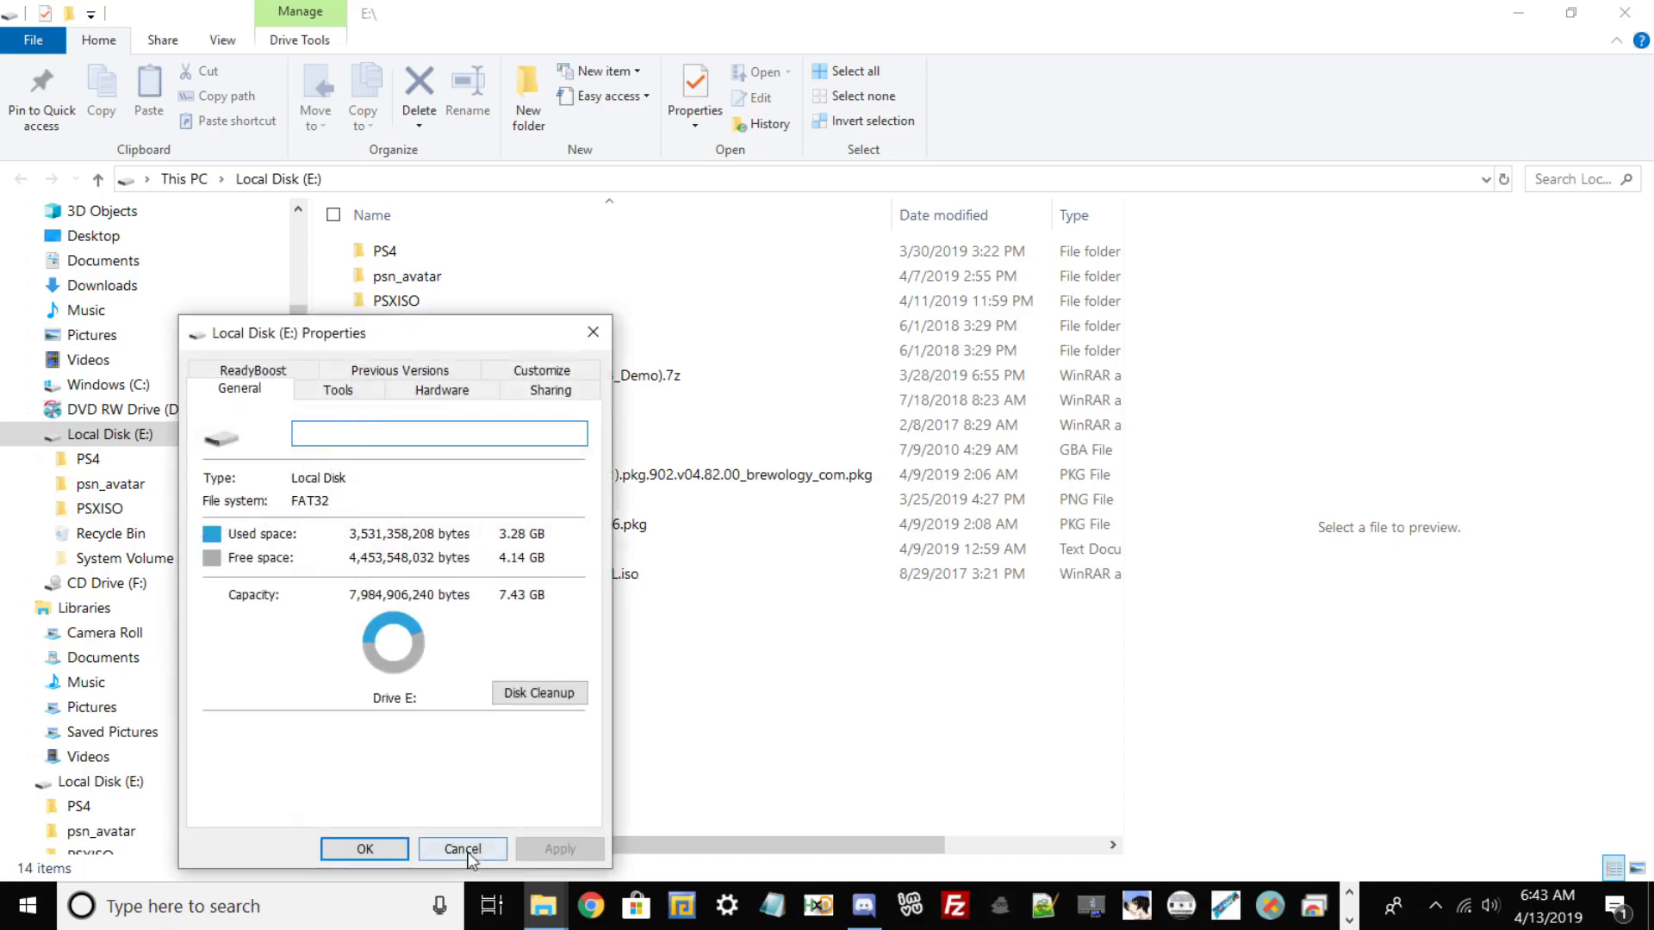
pyautogui.click(435, 850)
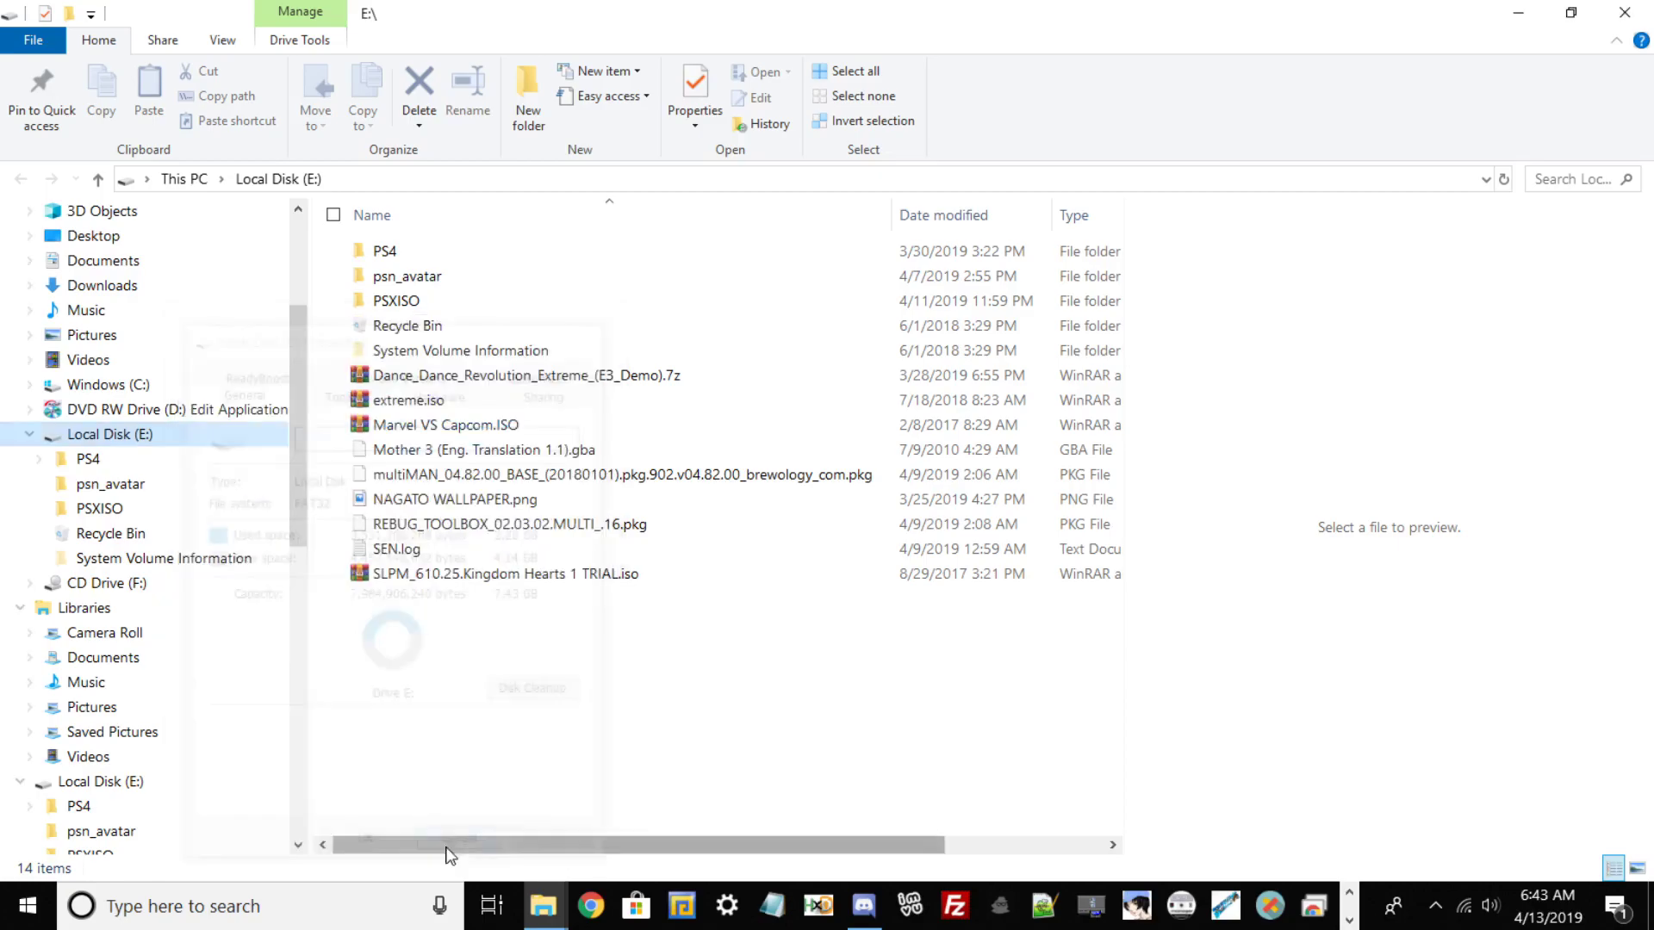
pyautogui.rightClick(158, 441)
pyautogui.click(274, 865)
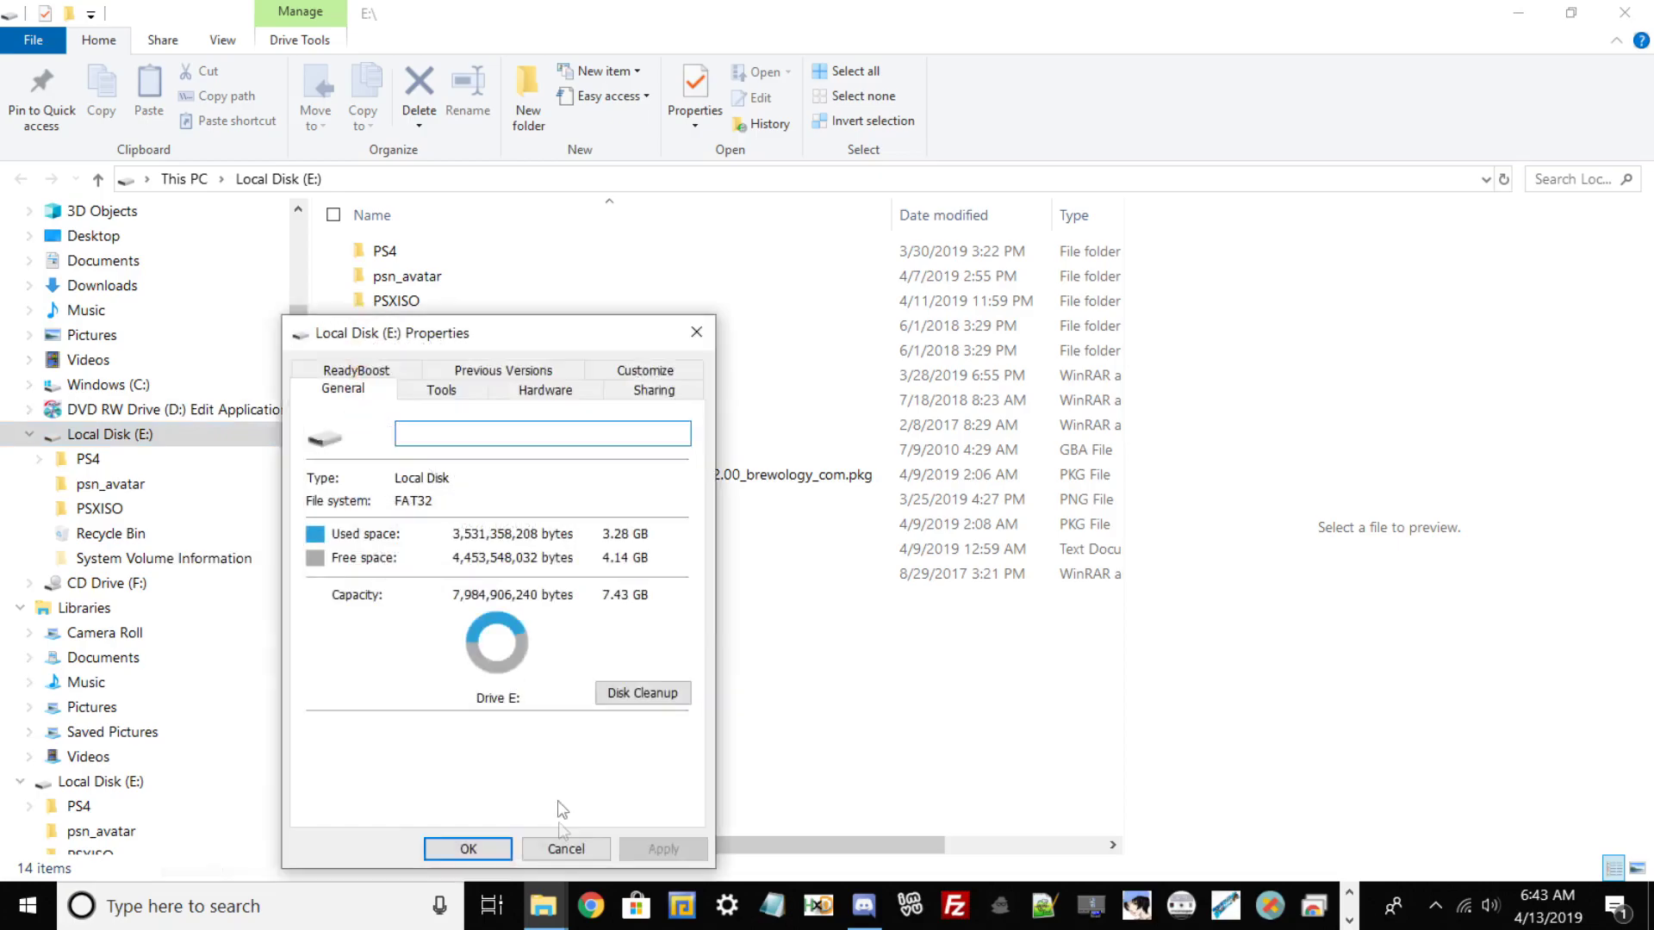
pyautogui.click(561, 843)
# - Prepare a FAT32 quick format of Local Disk (E:) with 4096-byte allocation units, and cancel it at the erase confirmation
pyautogui.rightClick(93, 438)
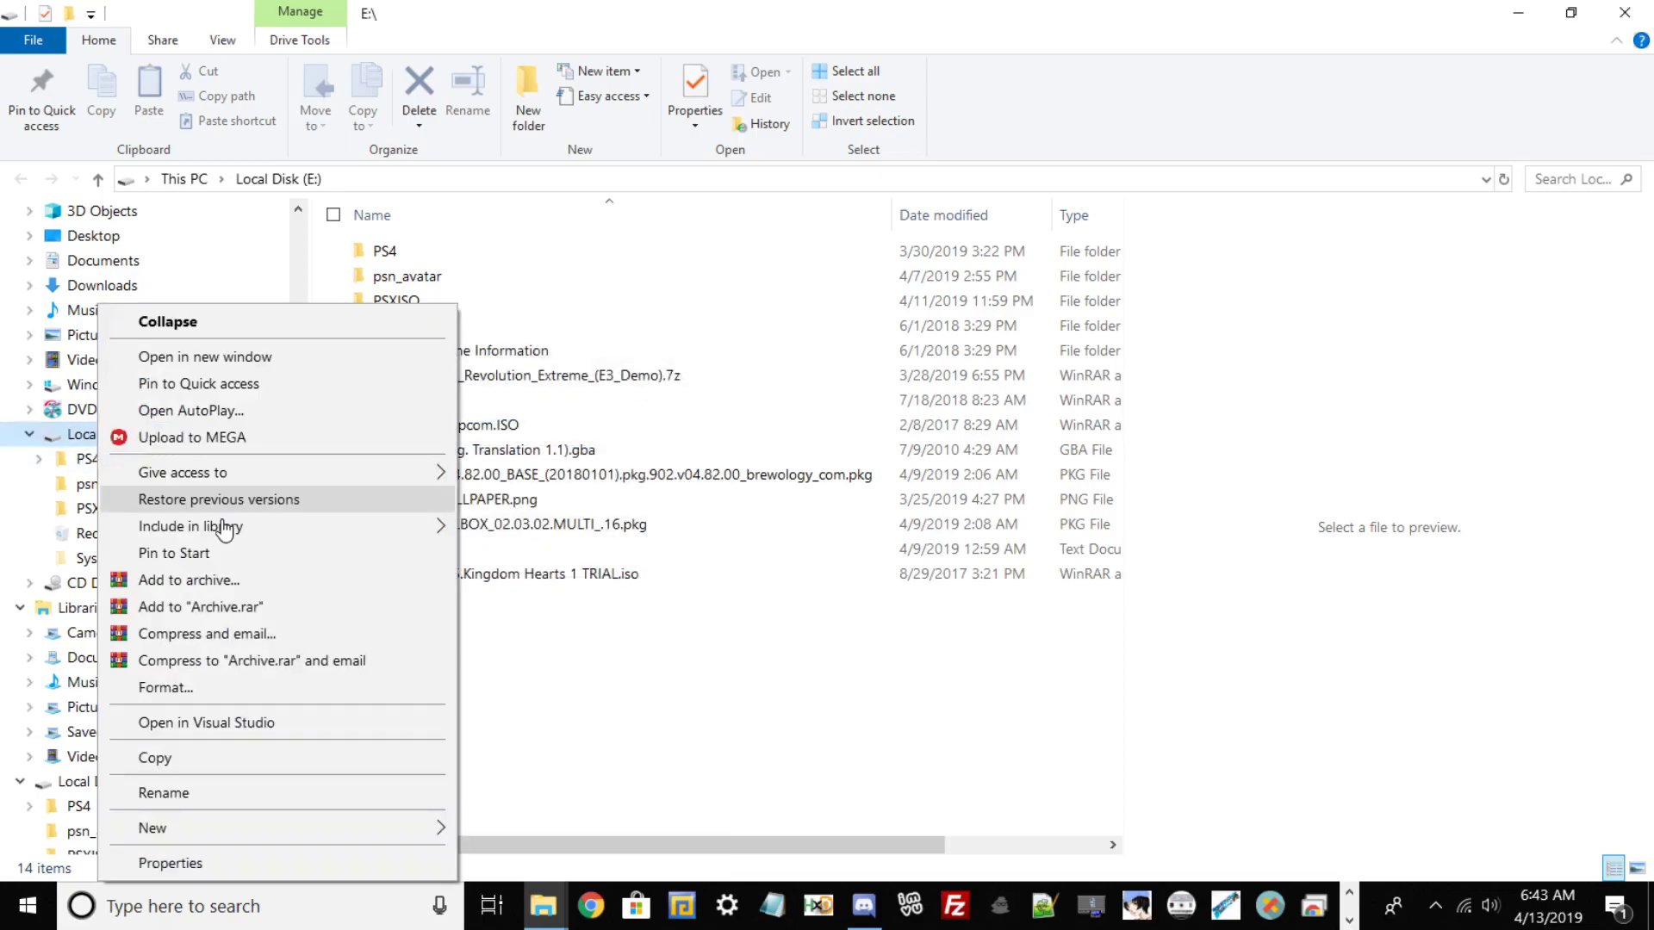
pyautogui.click(164, 687)
pyautogui.click(165, 455)
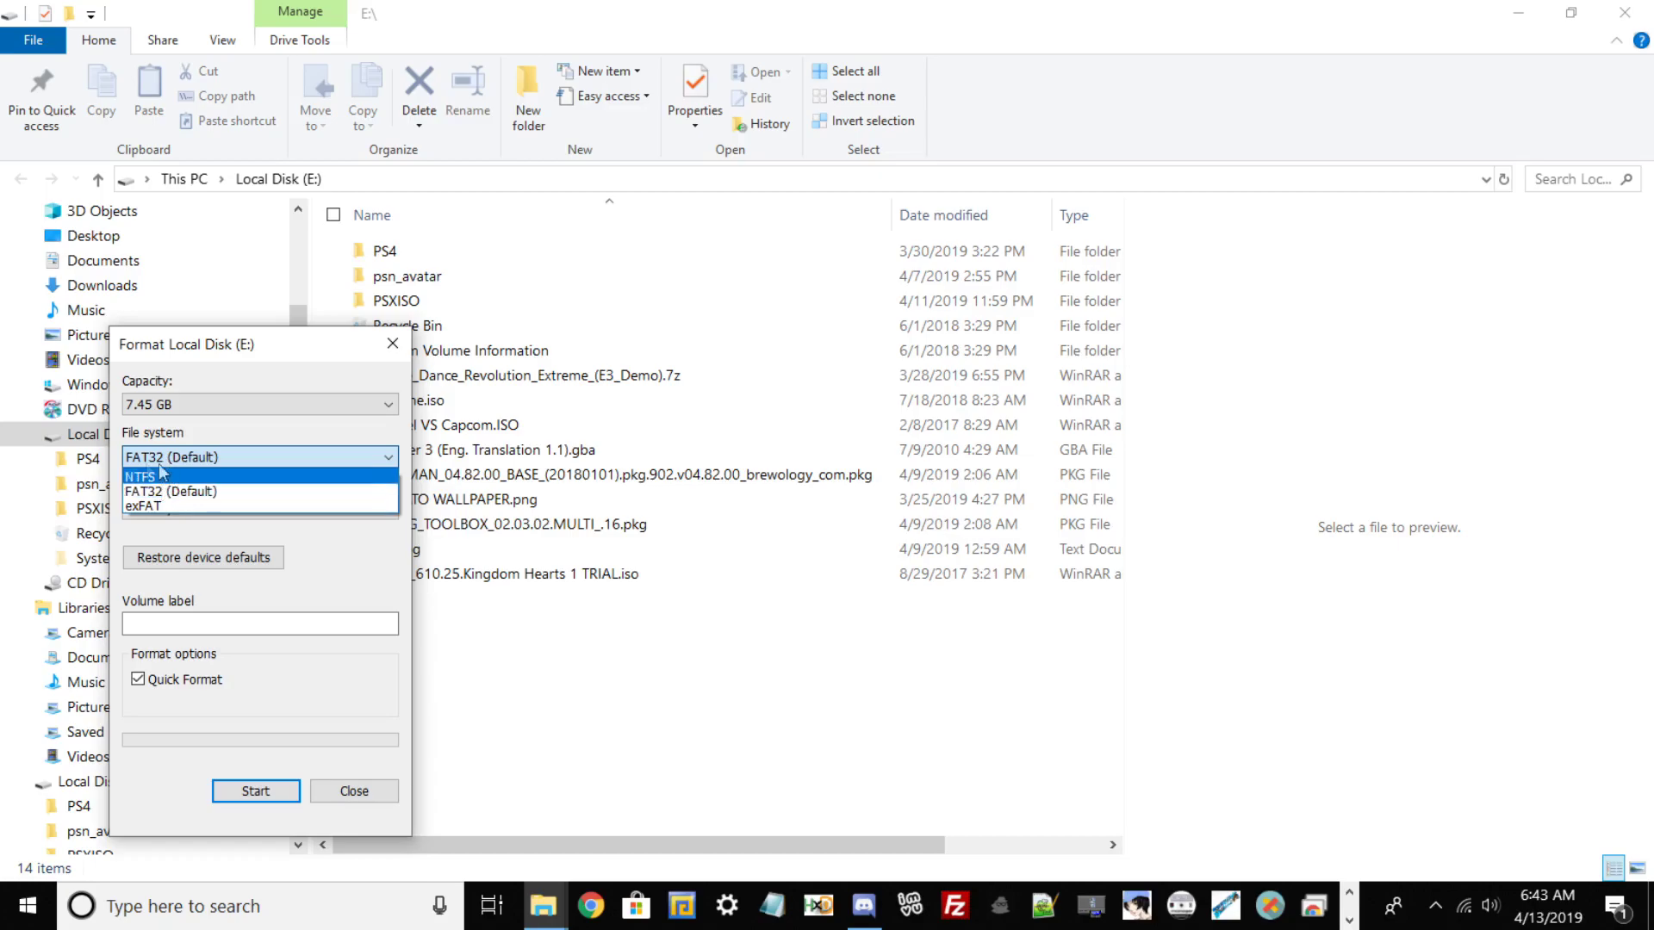
pyautogui.click(154, 492)
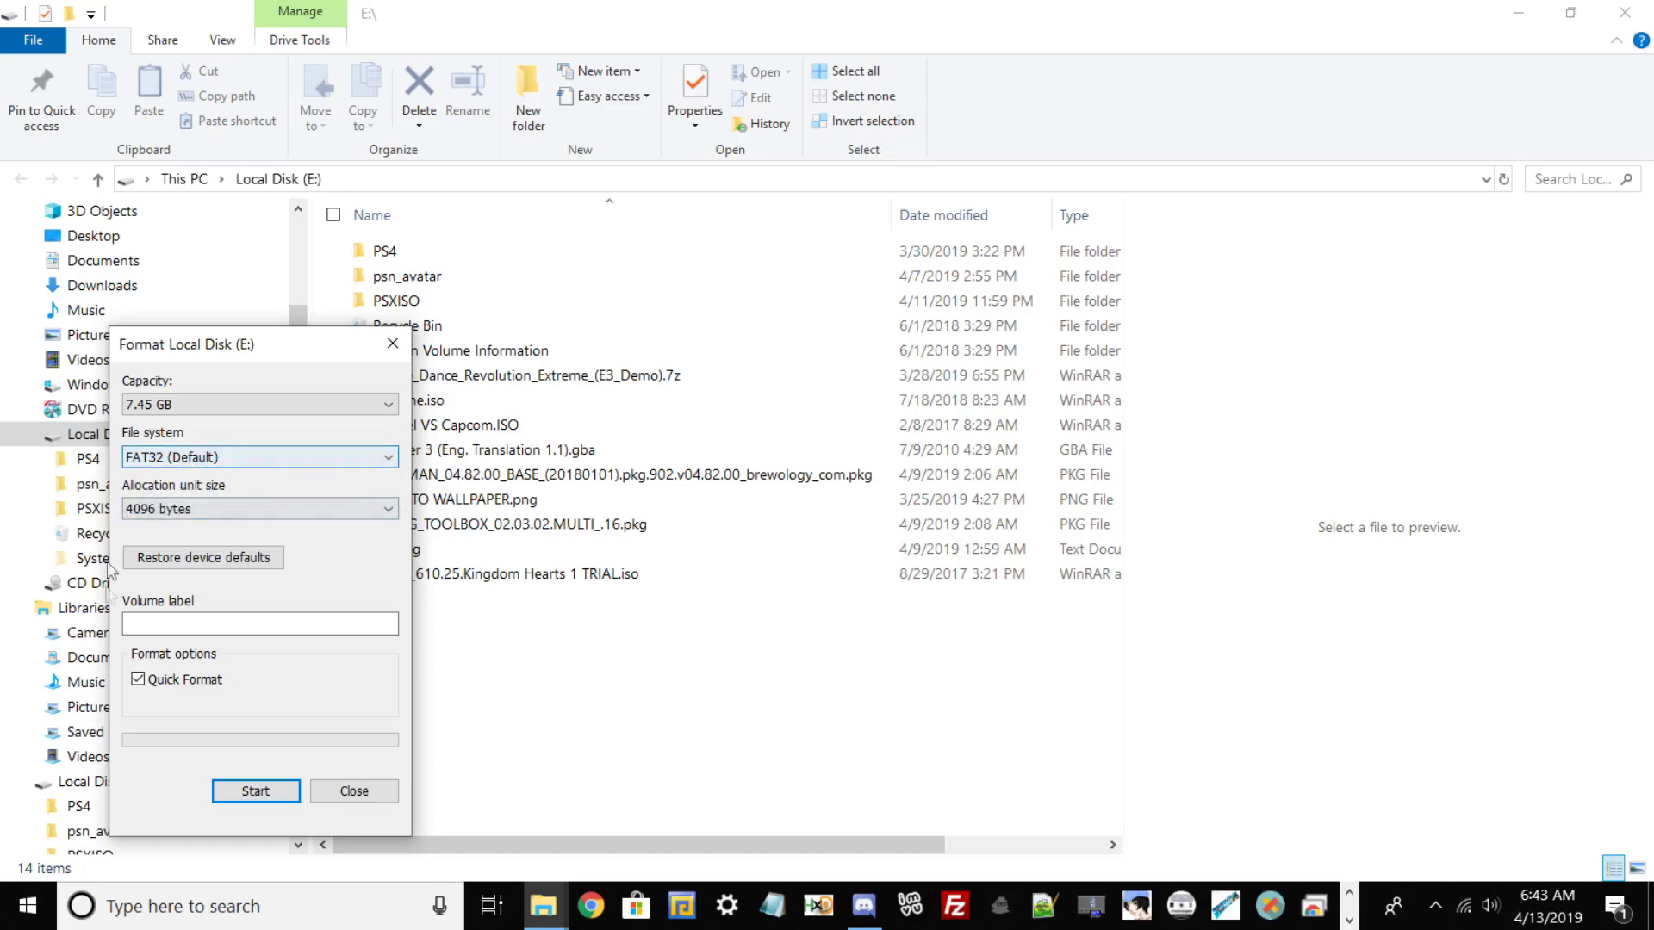
pyautogui.click(182, 510)
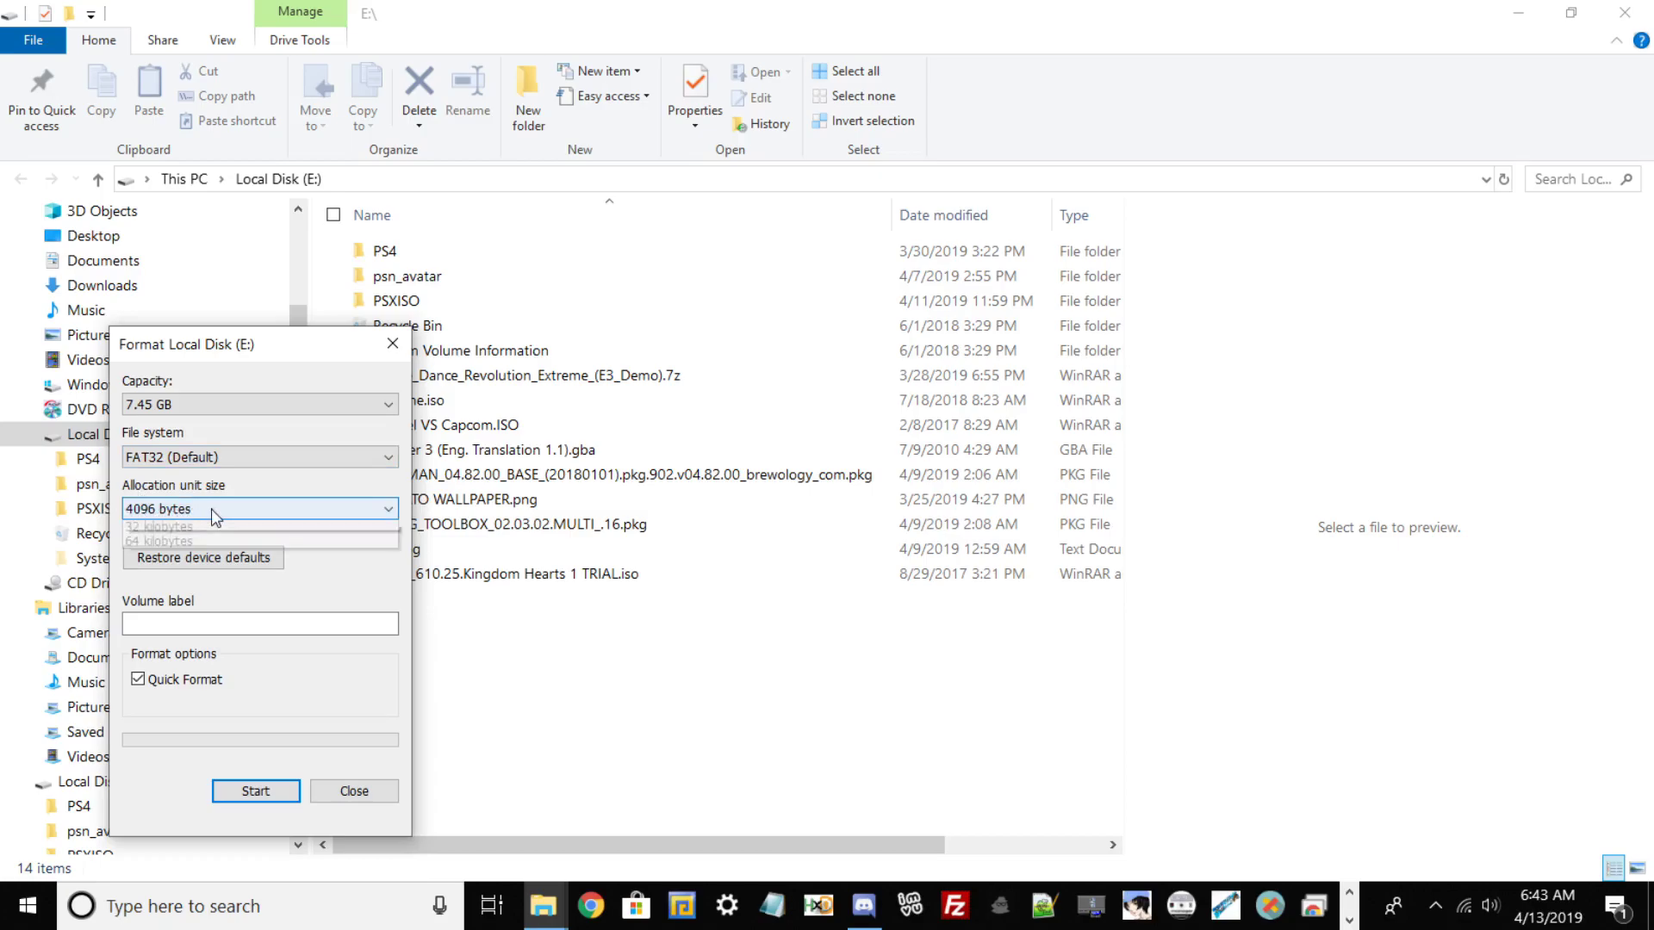
pyautogui.click(194, 513)
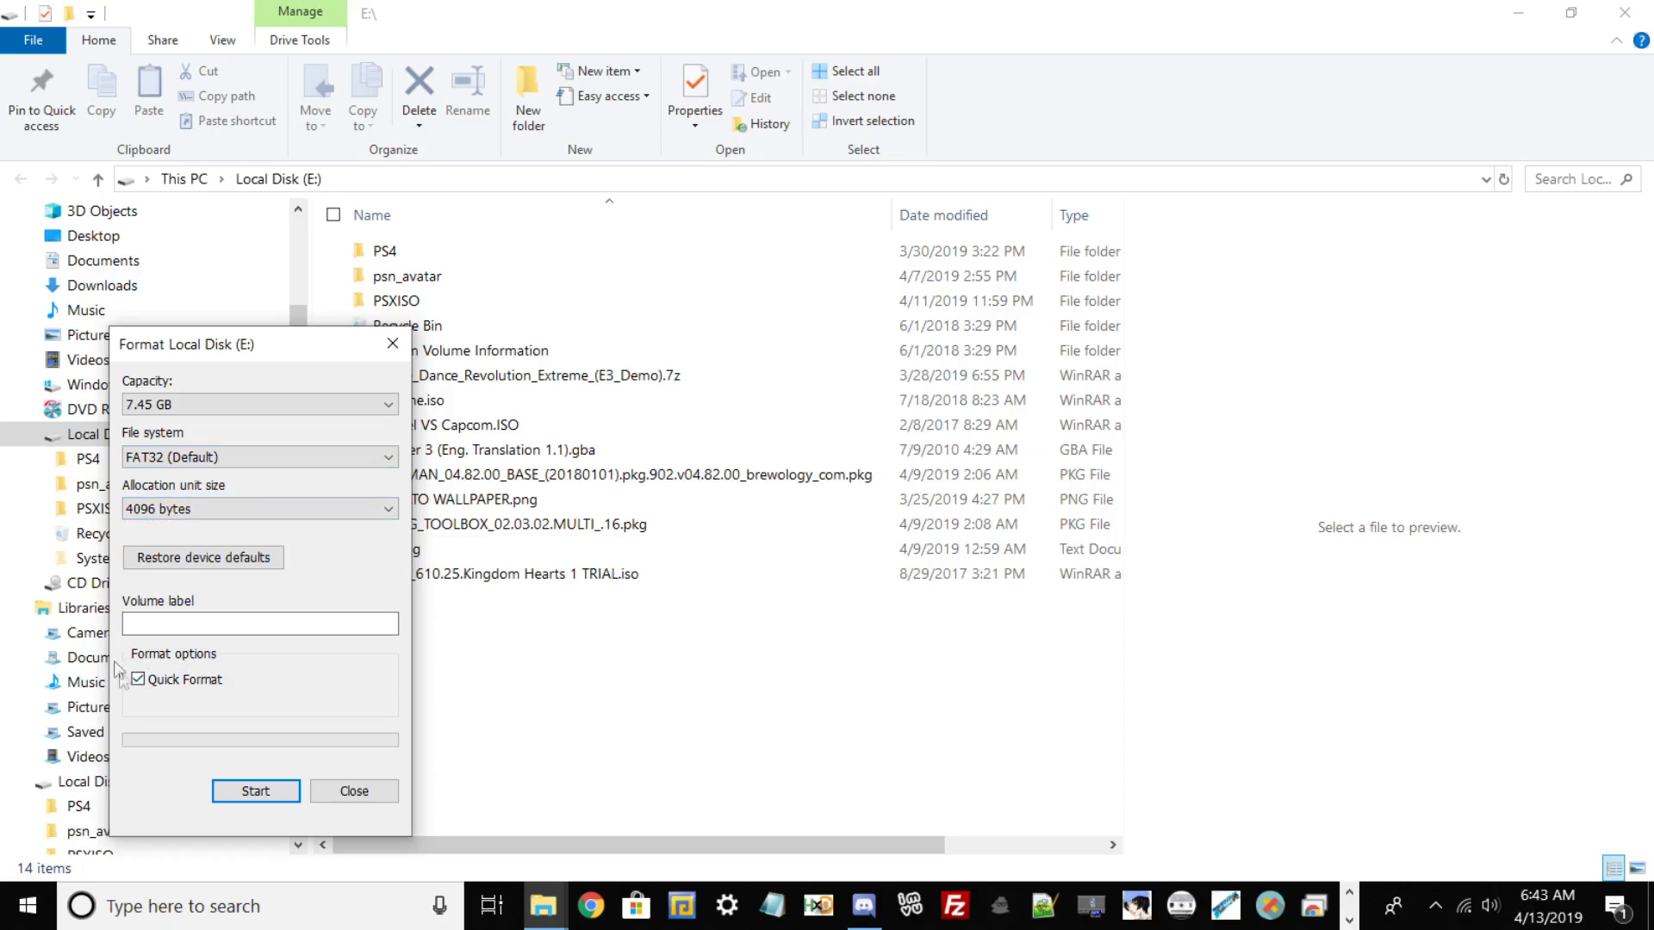
pyautogui.click(141, 682)
pyautogui.click(141, 681)
pyautogui.click(269, 791)
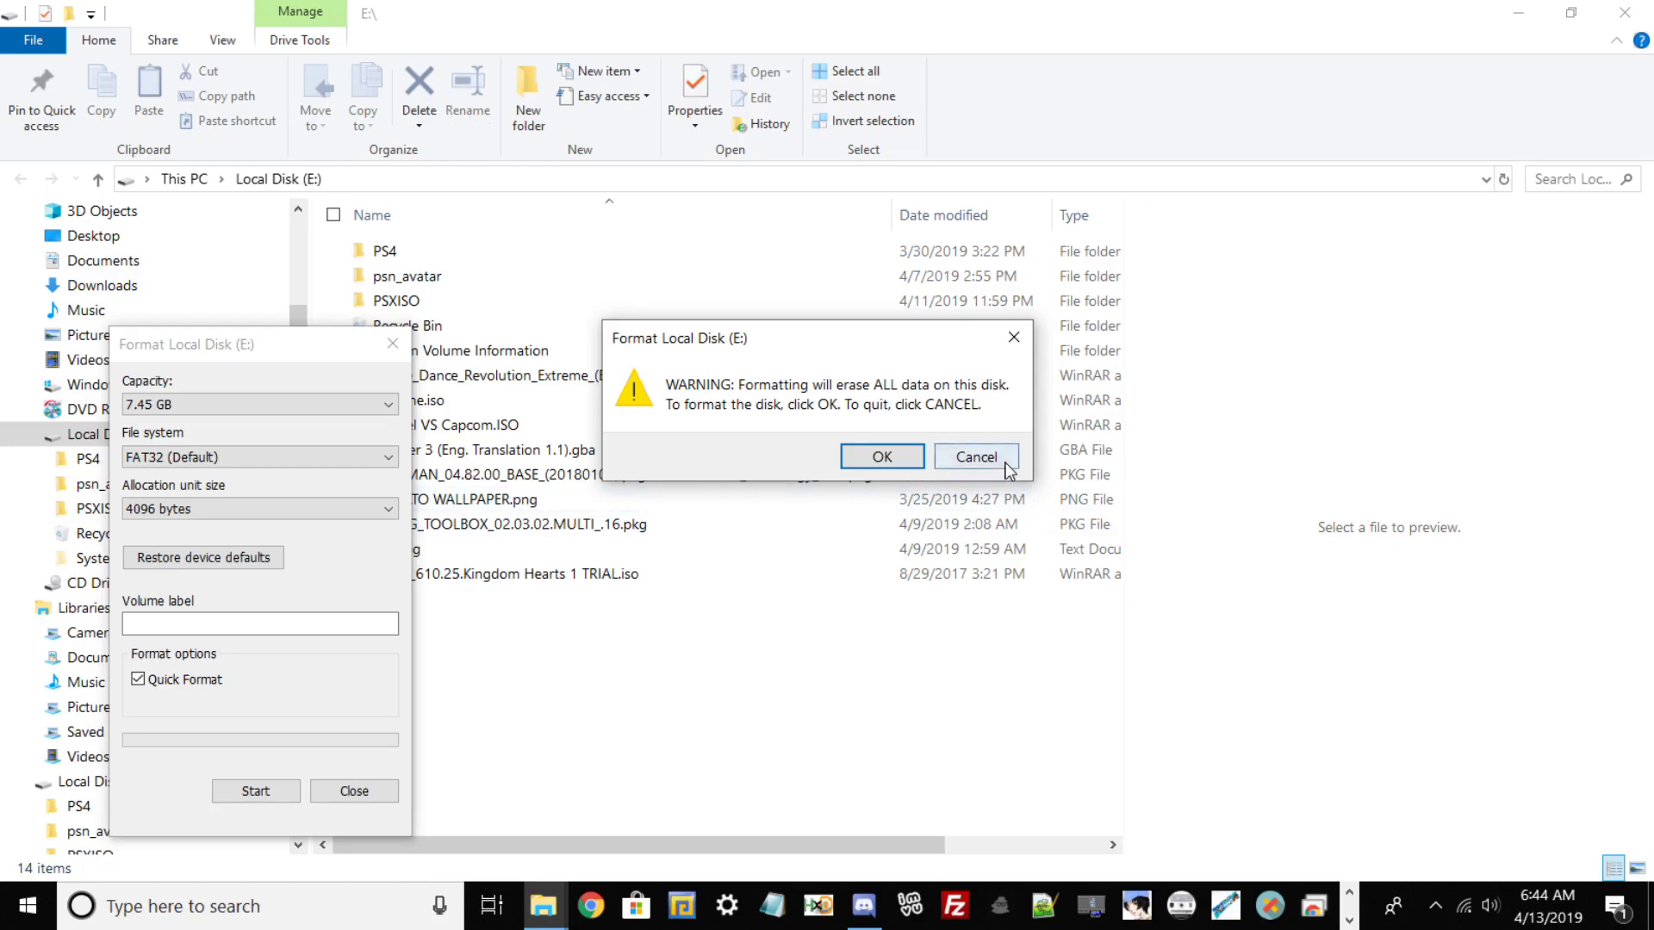
pyautogui.click(976, 457)
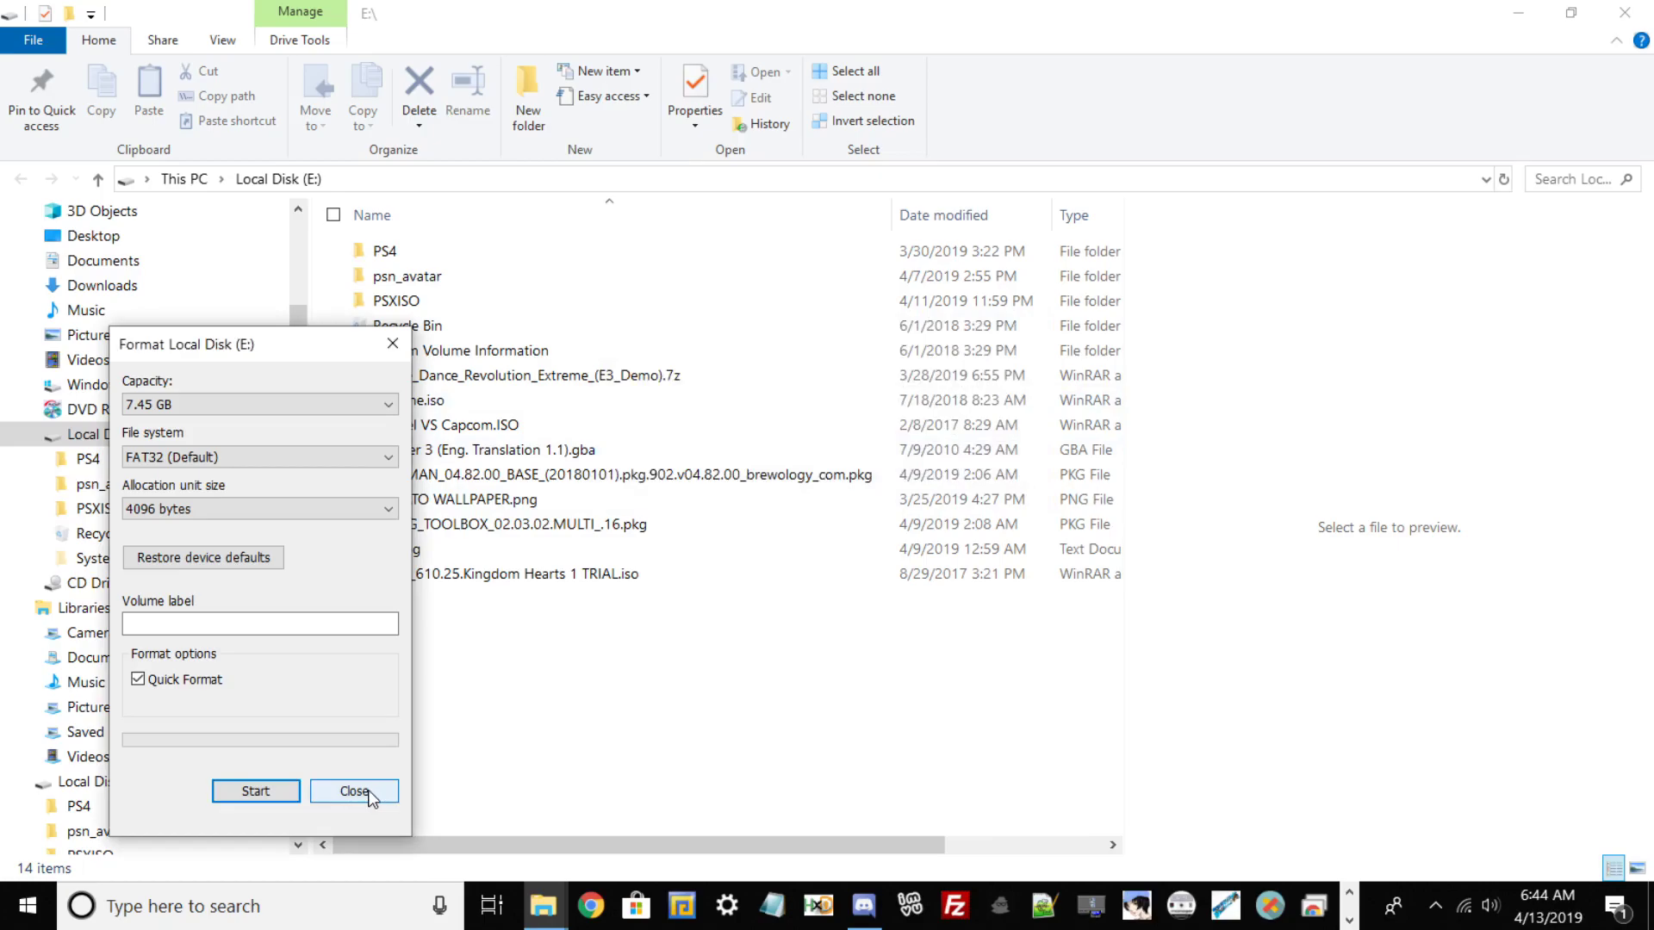
pyautogui.click(371, 793)
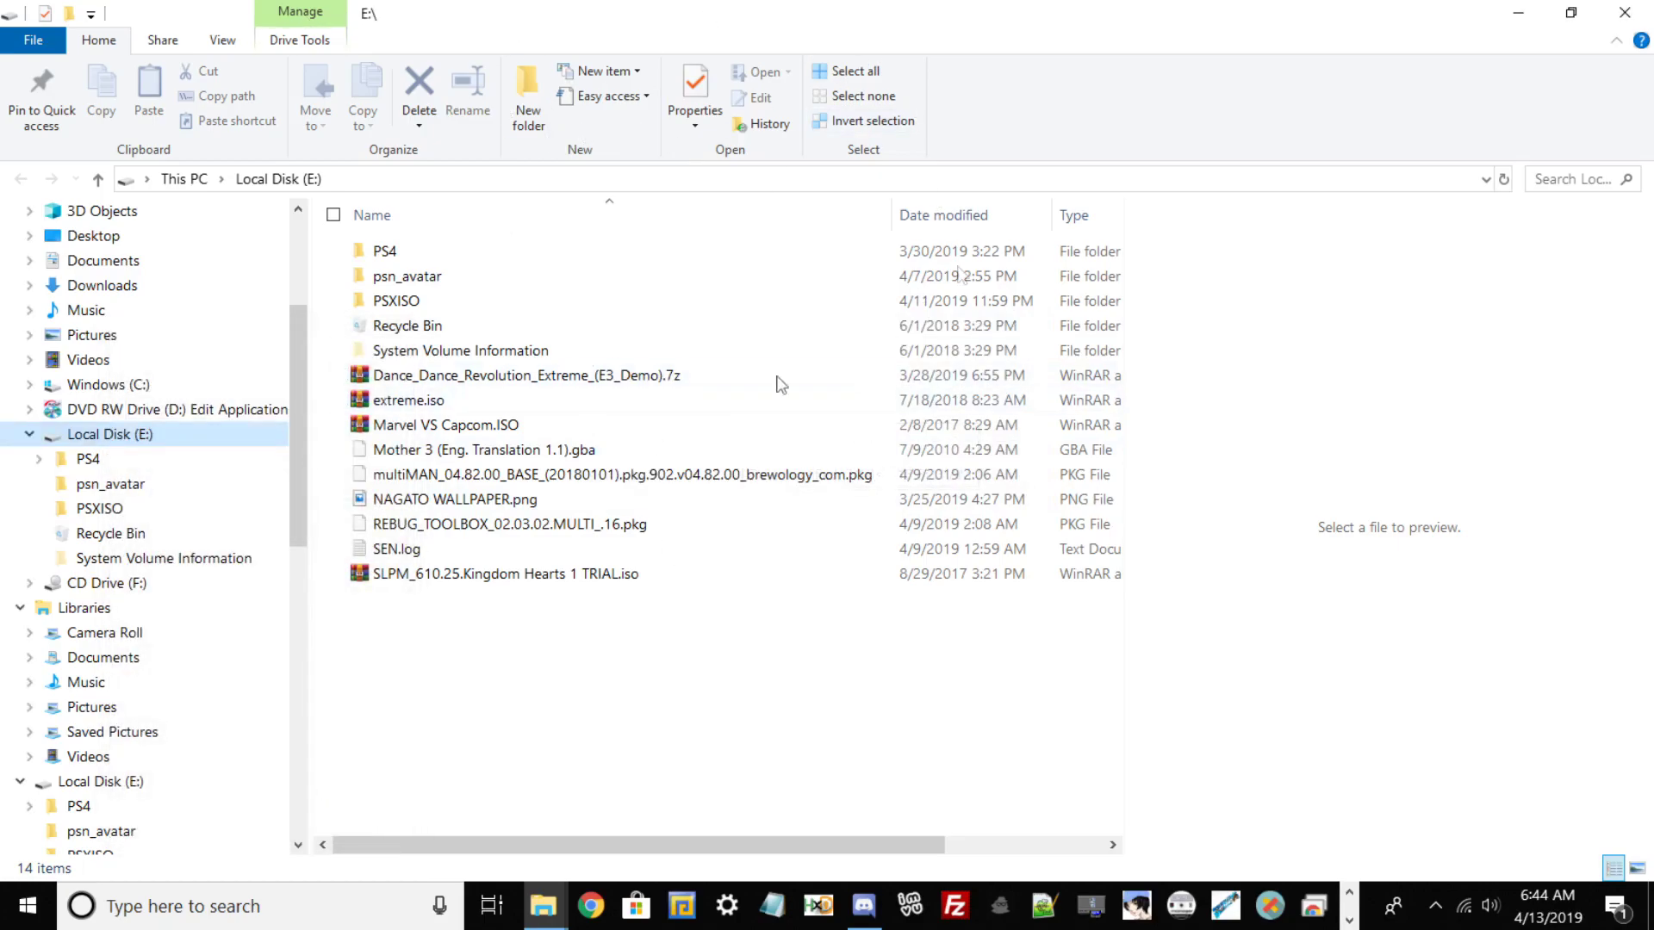
# - Copy the webMAN_MOD_1.47.15 installer package from the desktop to the root of Local Disk (E:) and close the drive window
pyautogui.click(1571, 12)
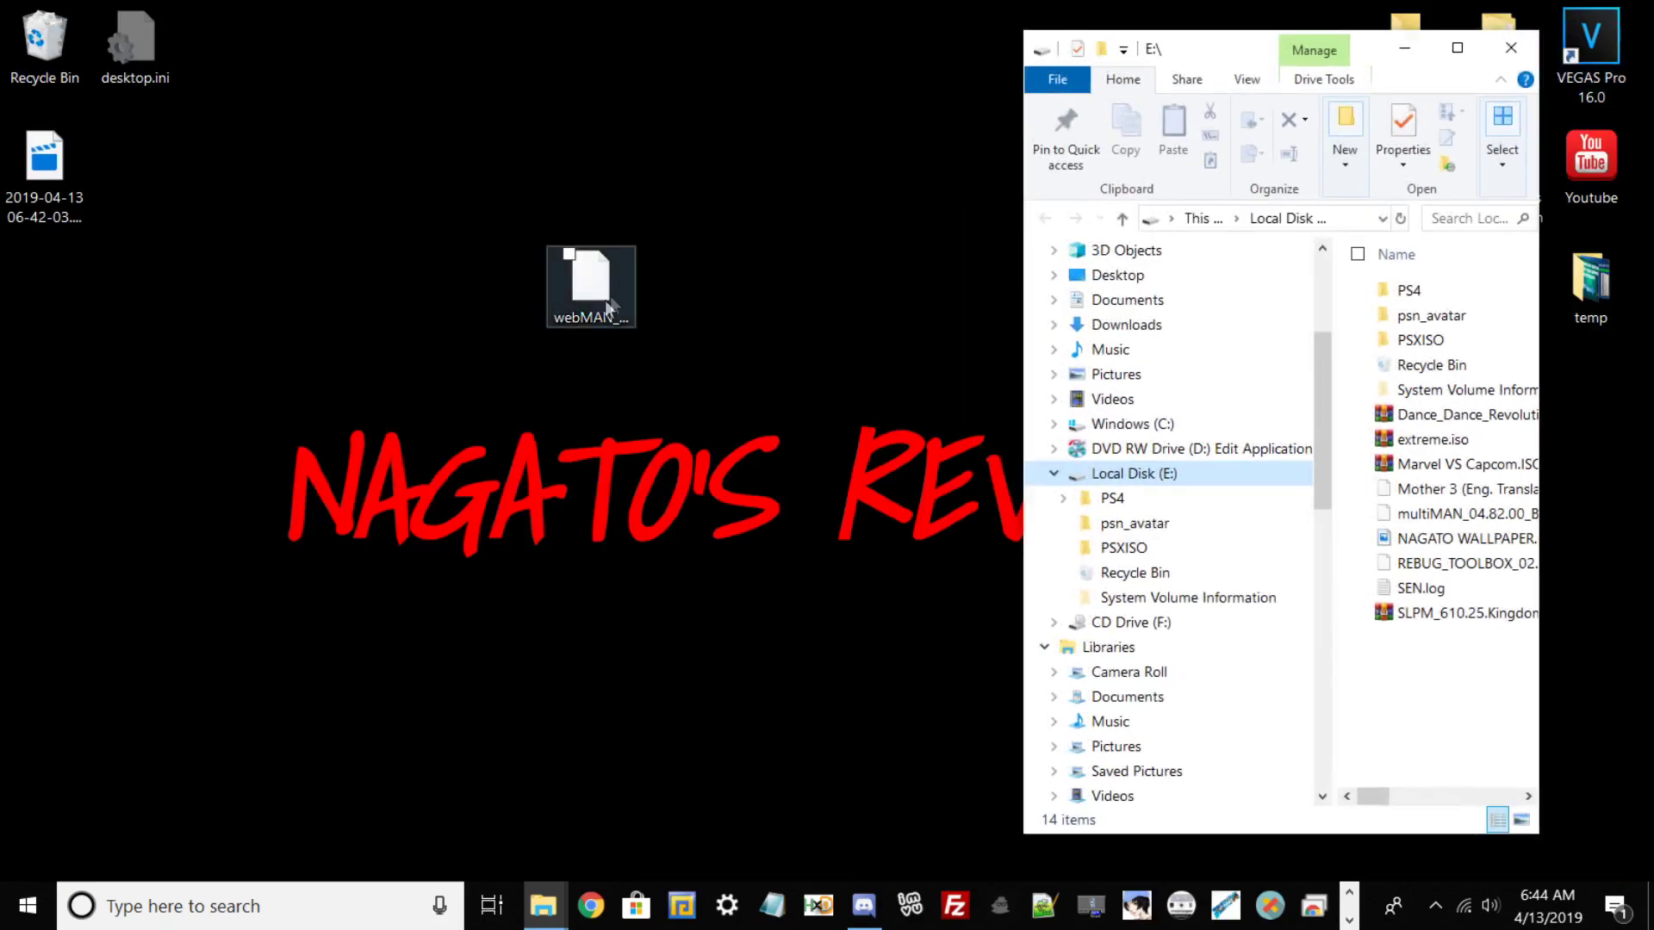
pyautogui.click(605, 300)
pyautogui.moveTo(1158, 39); pyautogui.dragTo(1158, 1)
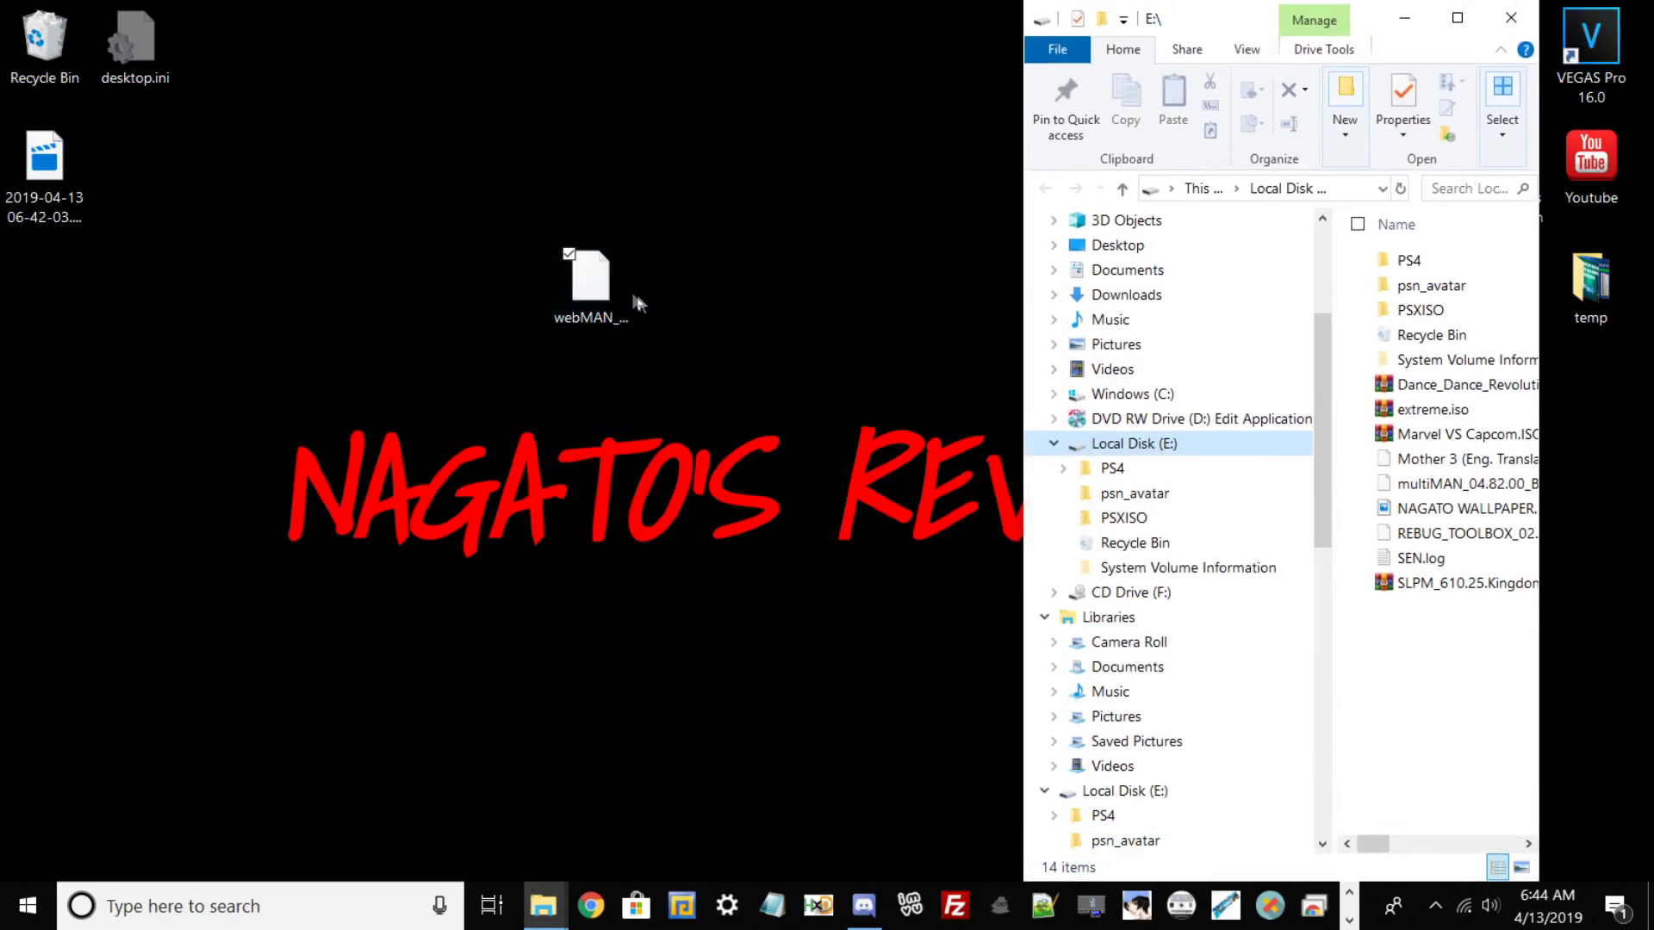
pyautogui.moveTo(629, 310); pyautogui.dragTo(1408, 686)
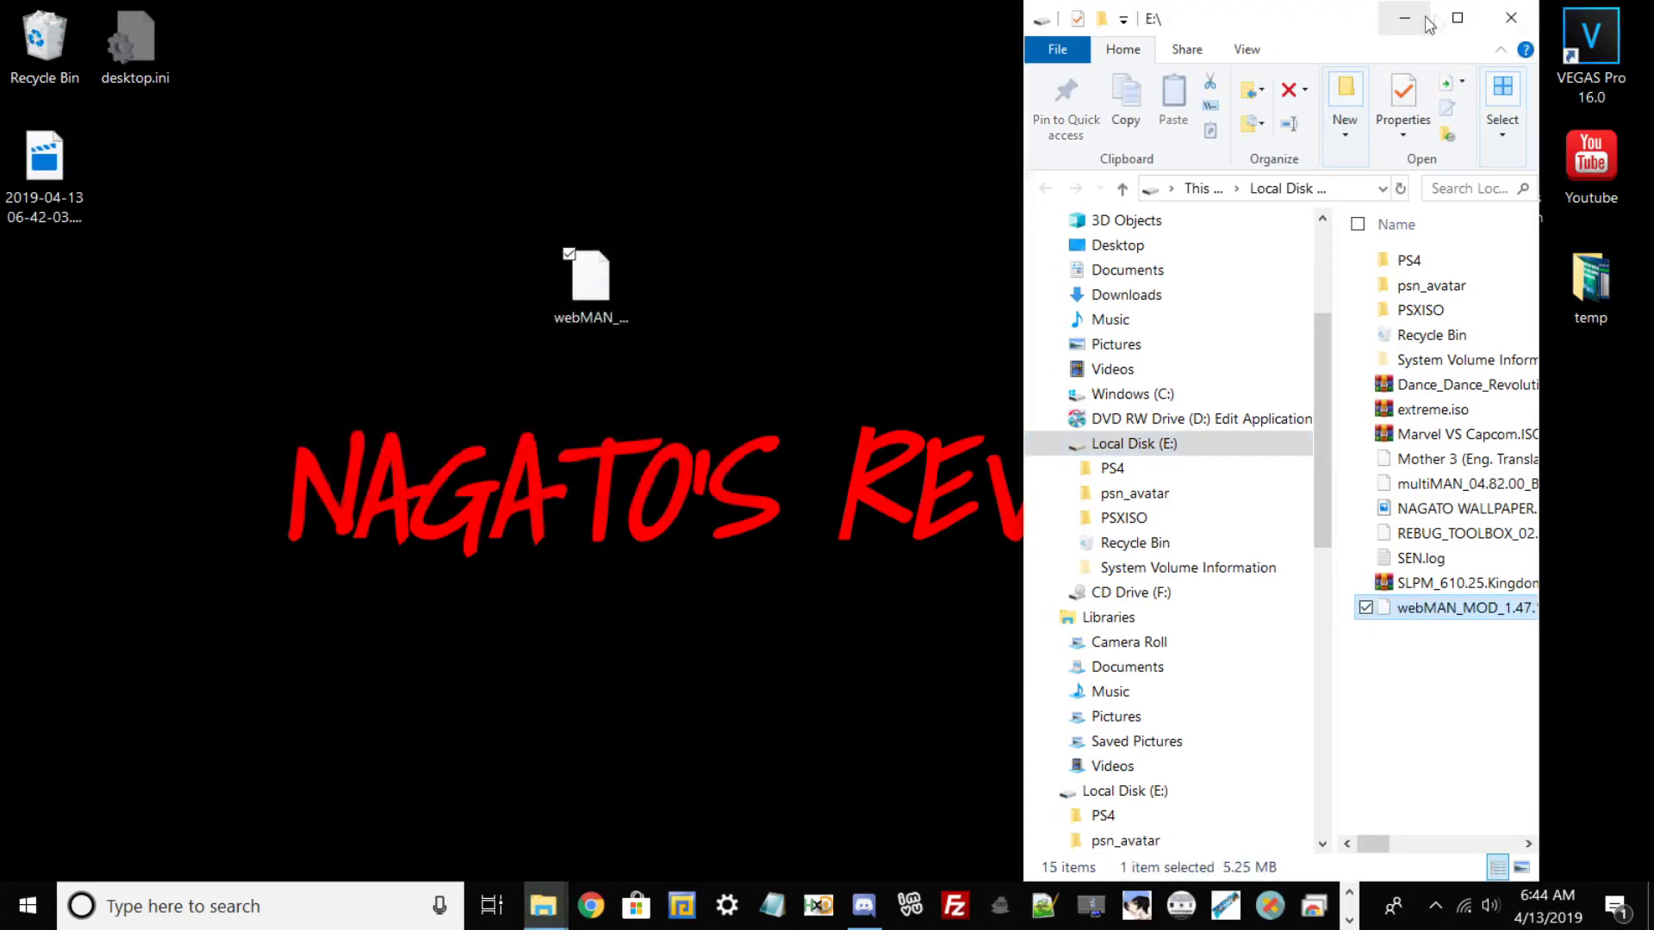
pyautogui.click(1509, 25)
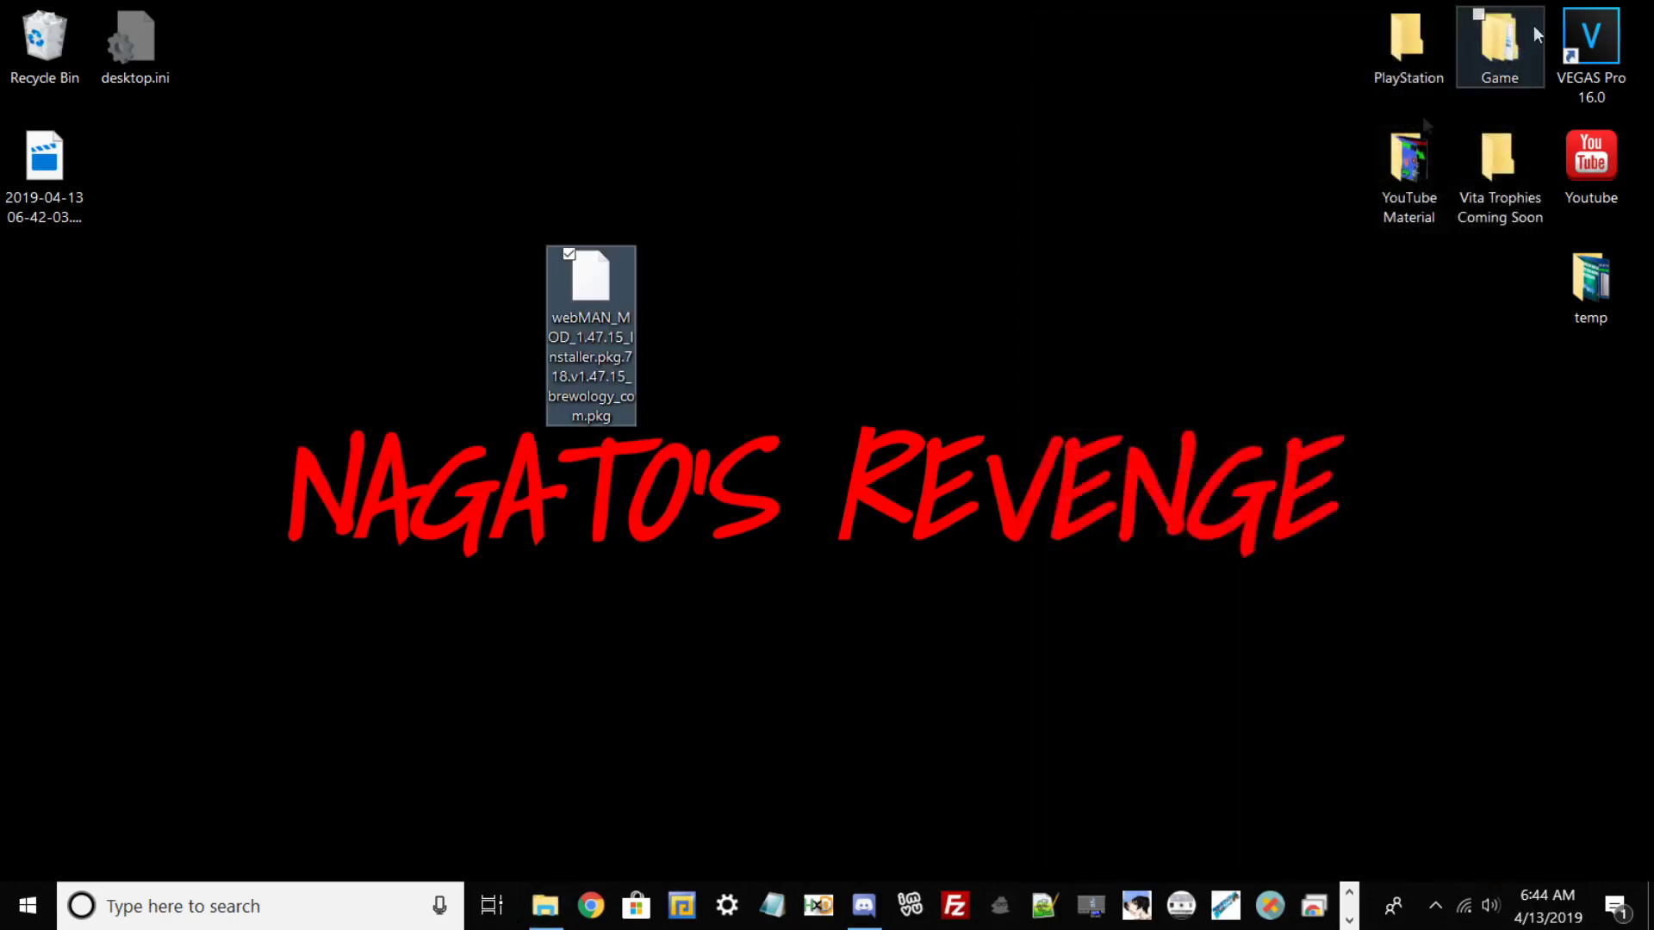
# - Safely eject the Cruzer U USB drive
pyautogui.click(1436, 905)
pyautogui.click(1459, 763)
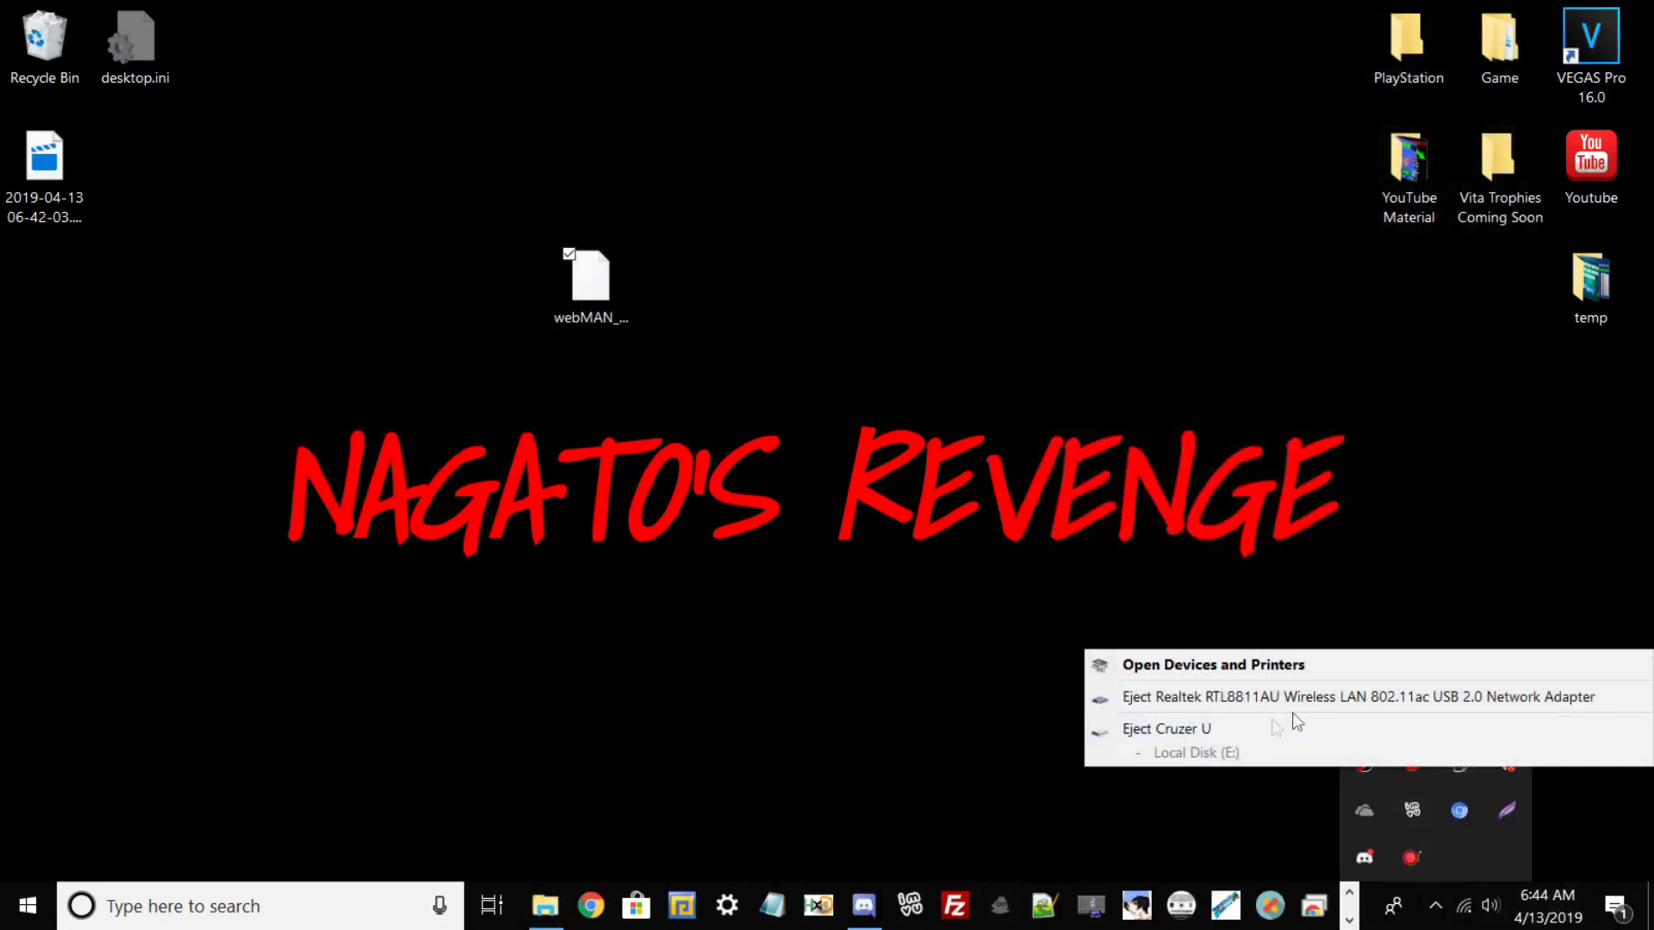
pyautogui.click(1224, 733)
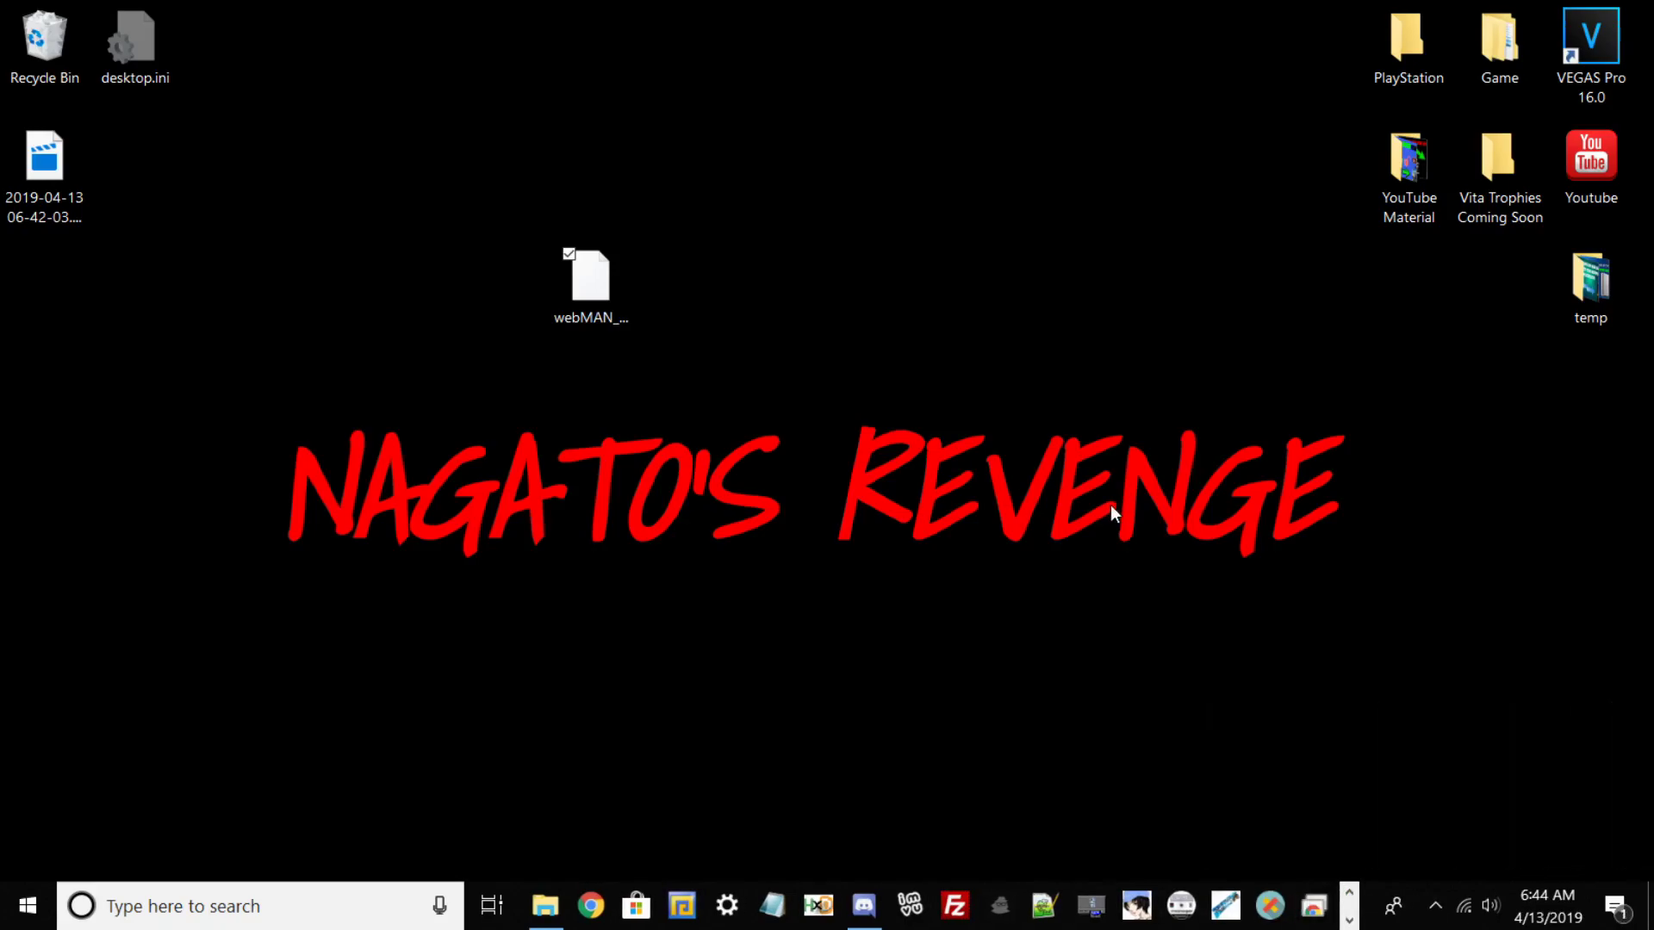
pyautogui.click(1437, 909)
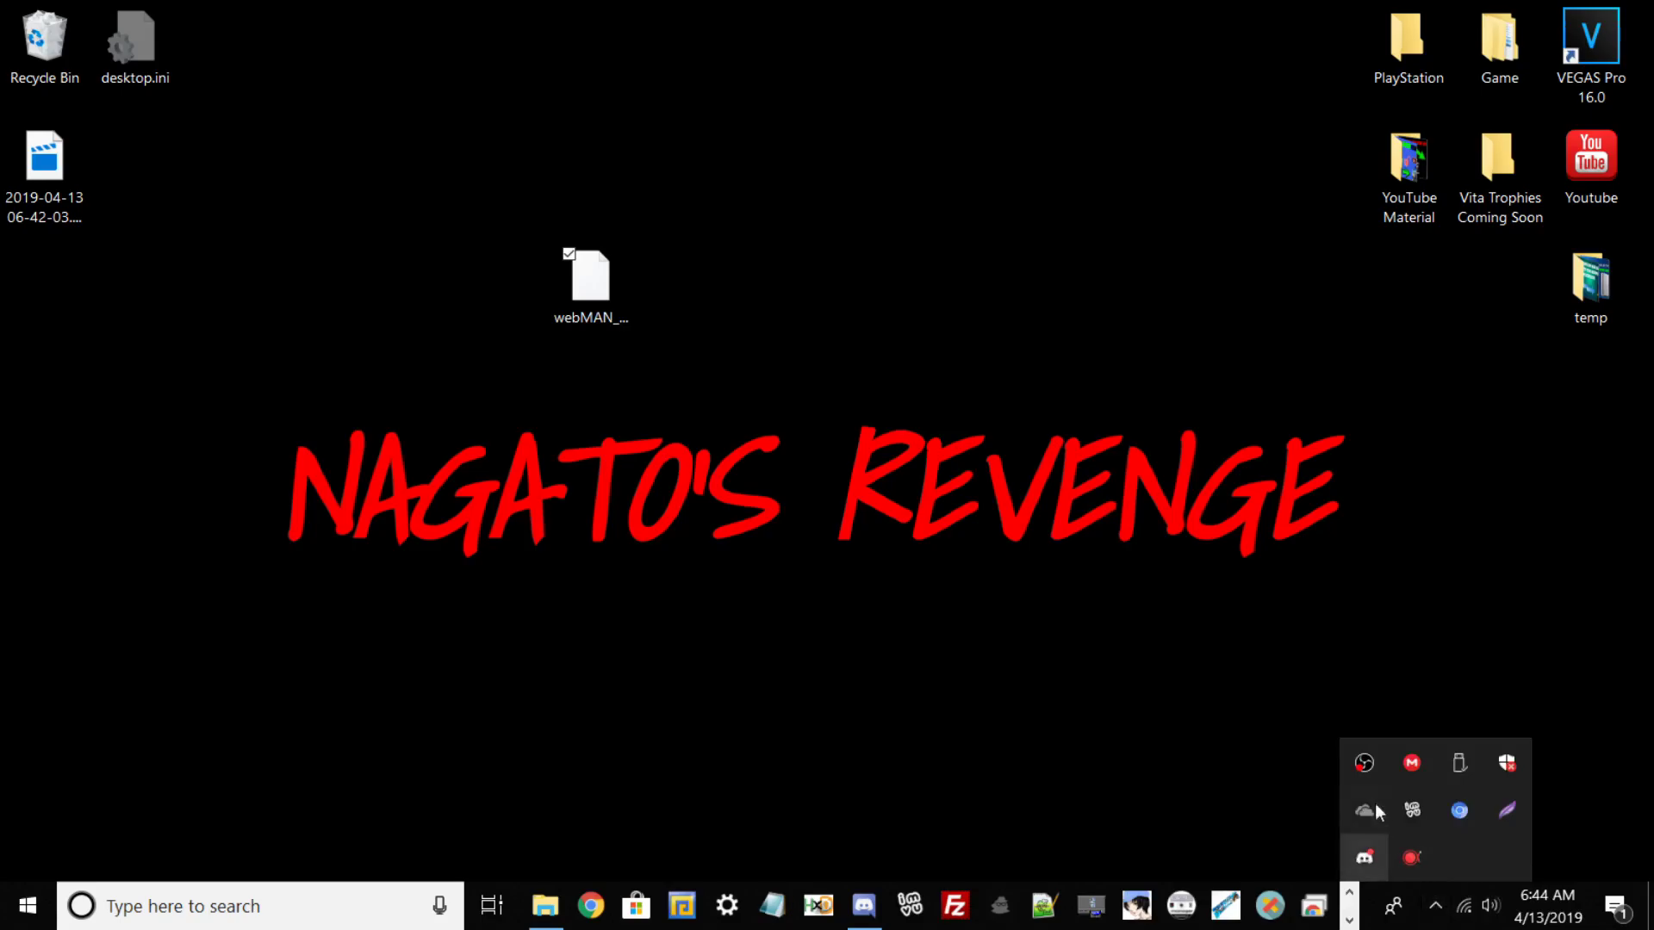
pyautogui.rightClick(1364, 763)
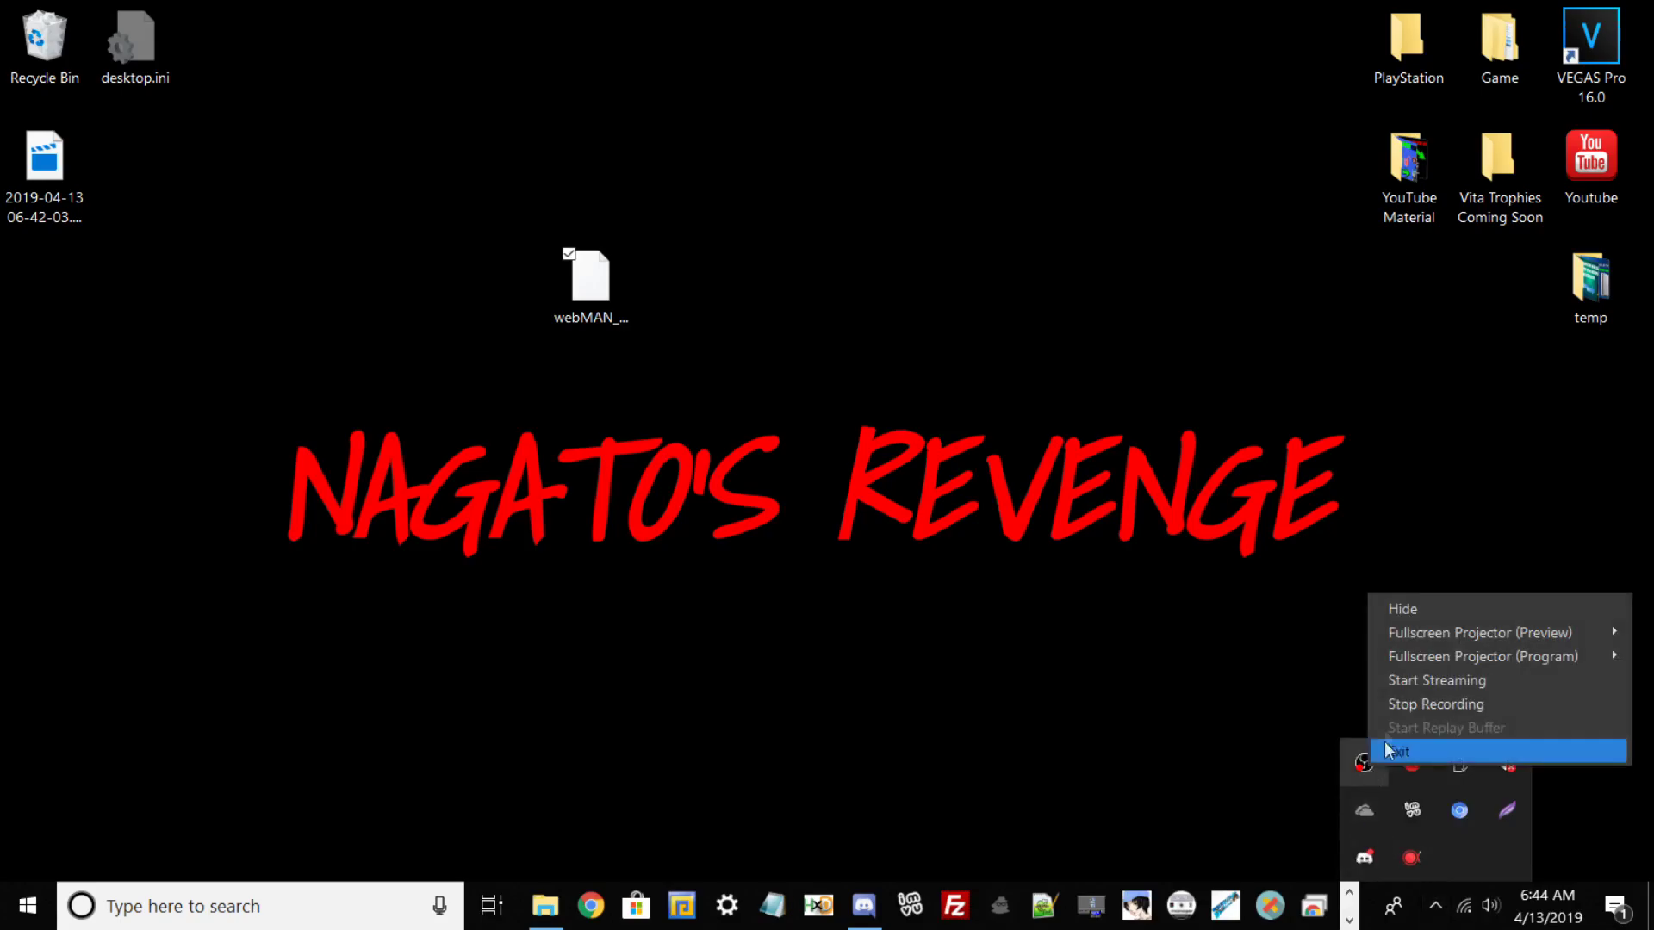
pyautogui.click(1410, 705)
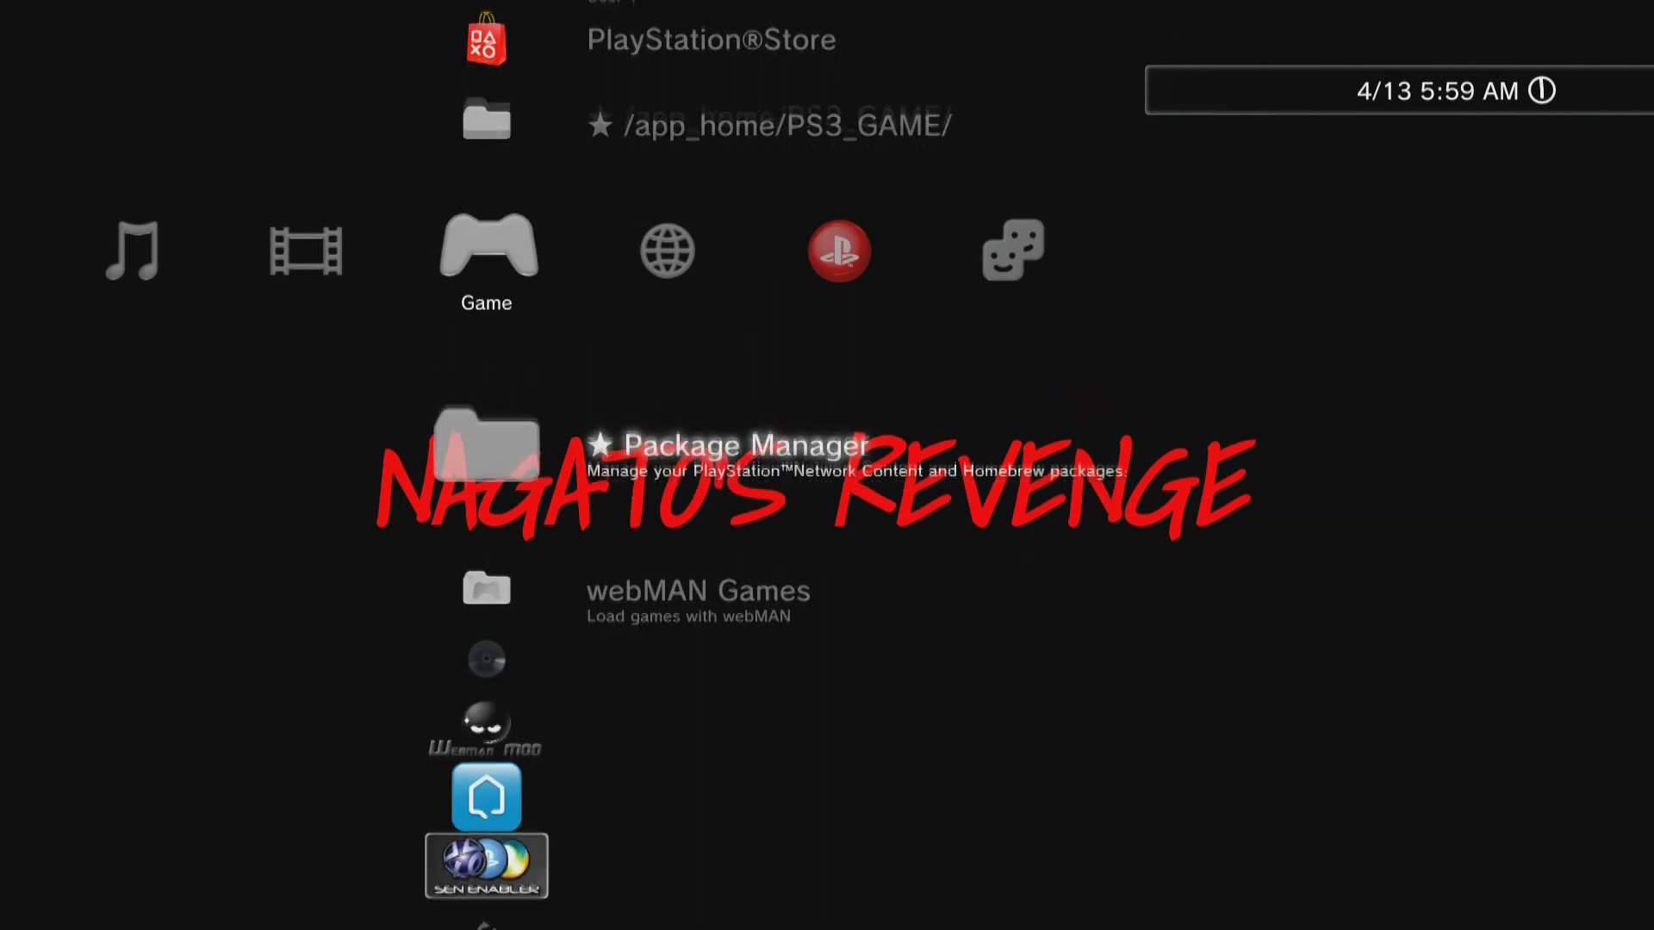
# - On the PS3, install the webMAN_MOD_1.47.15 package from the storage device's root using Package Manager, and return to the Game column
pyautogui.press('Return')
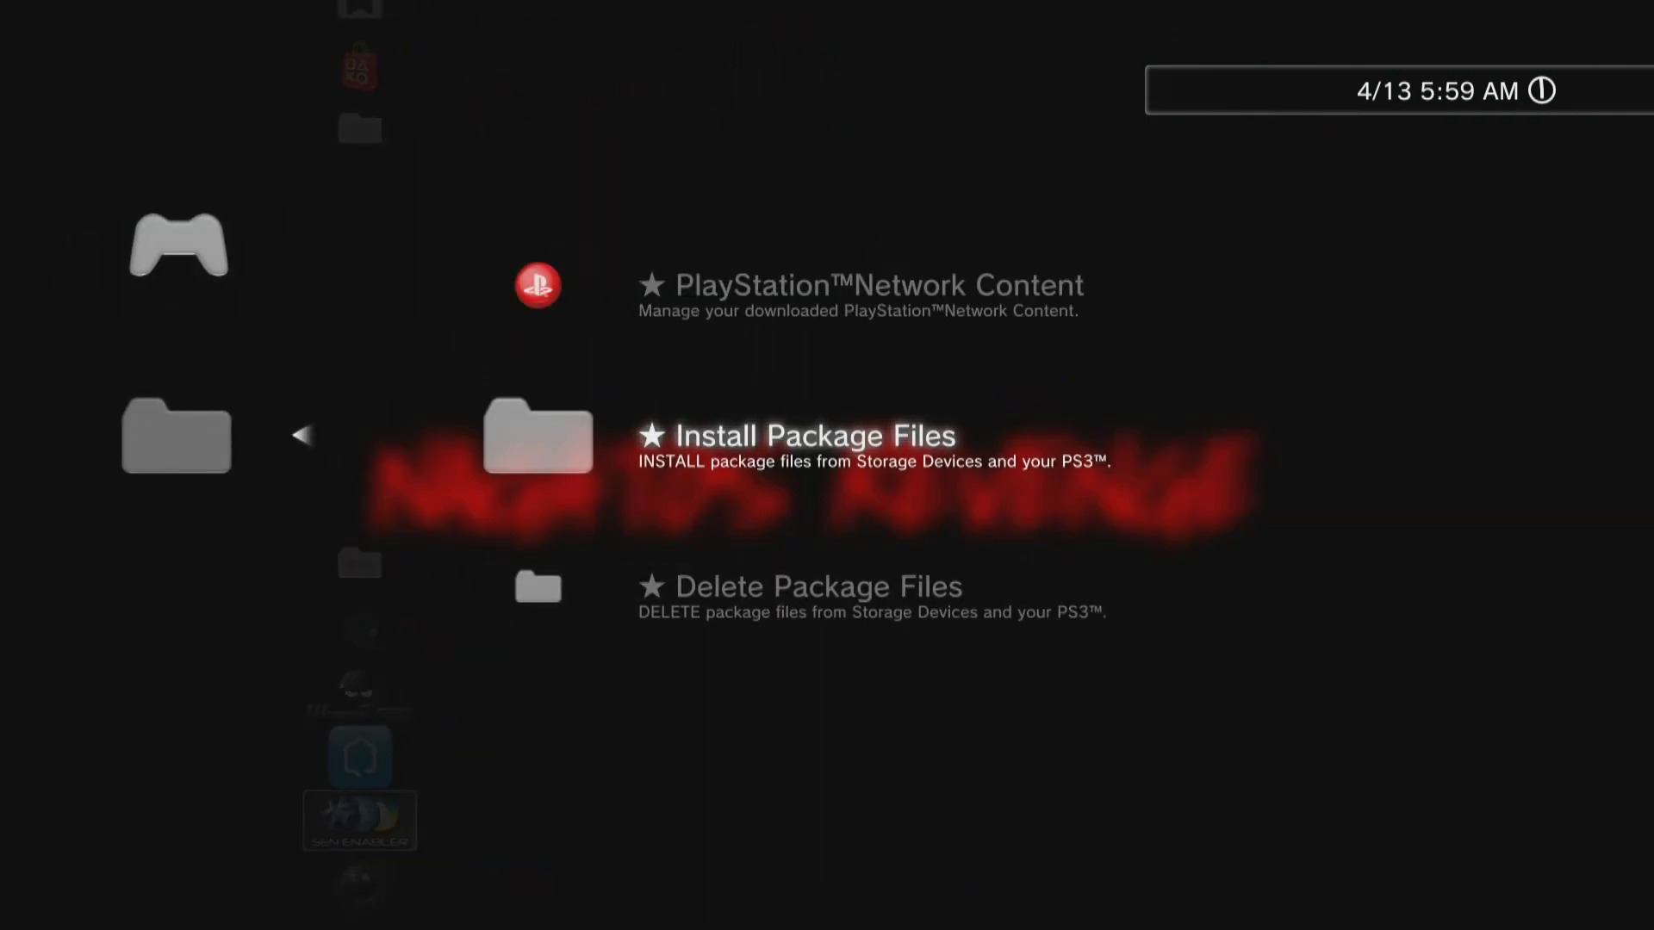
pyautogui.press('Return')
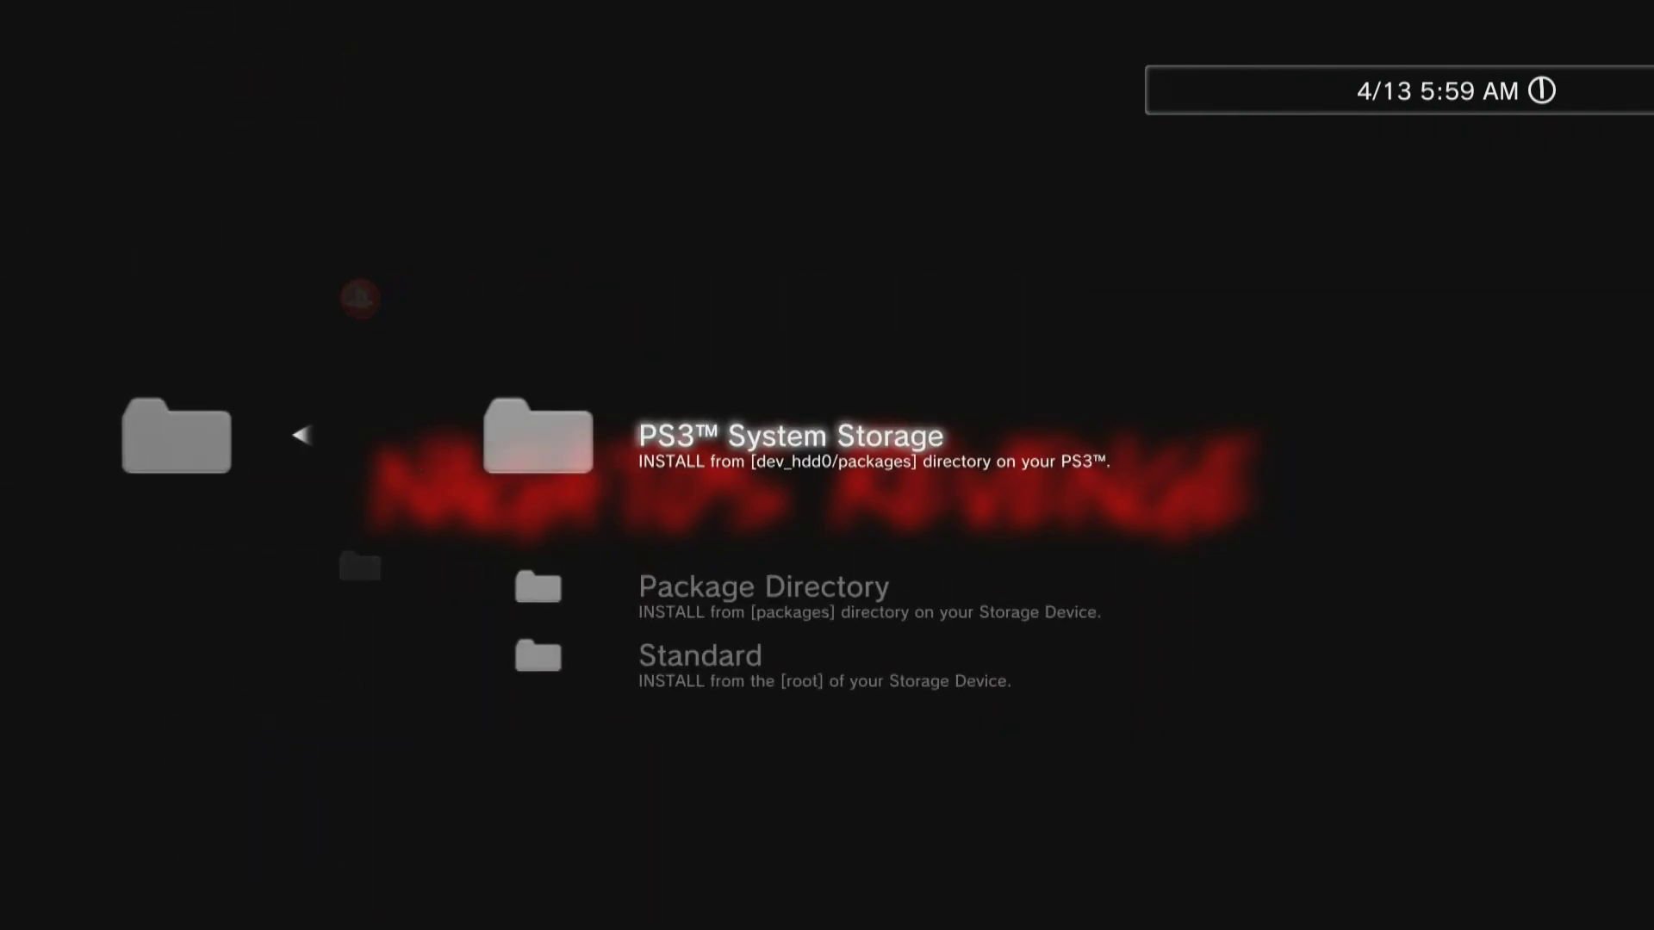
pyautogui.press('Down')
pyautogui.press('Down')
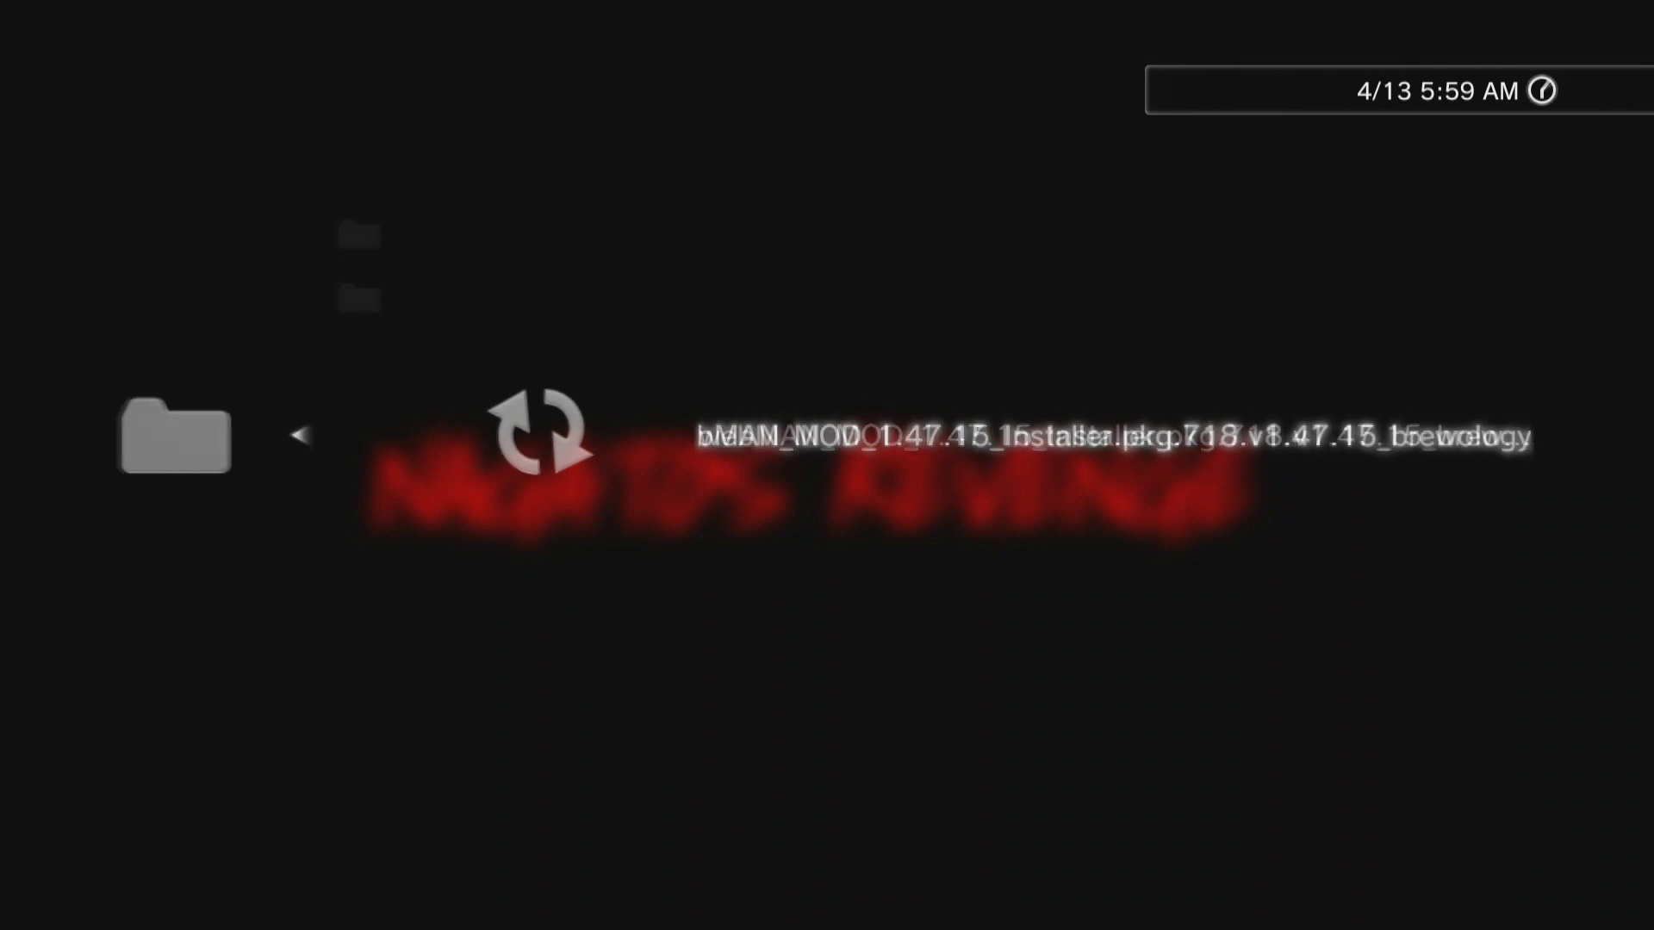
pyautogui.press('Return')
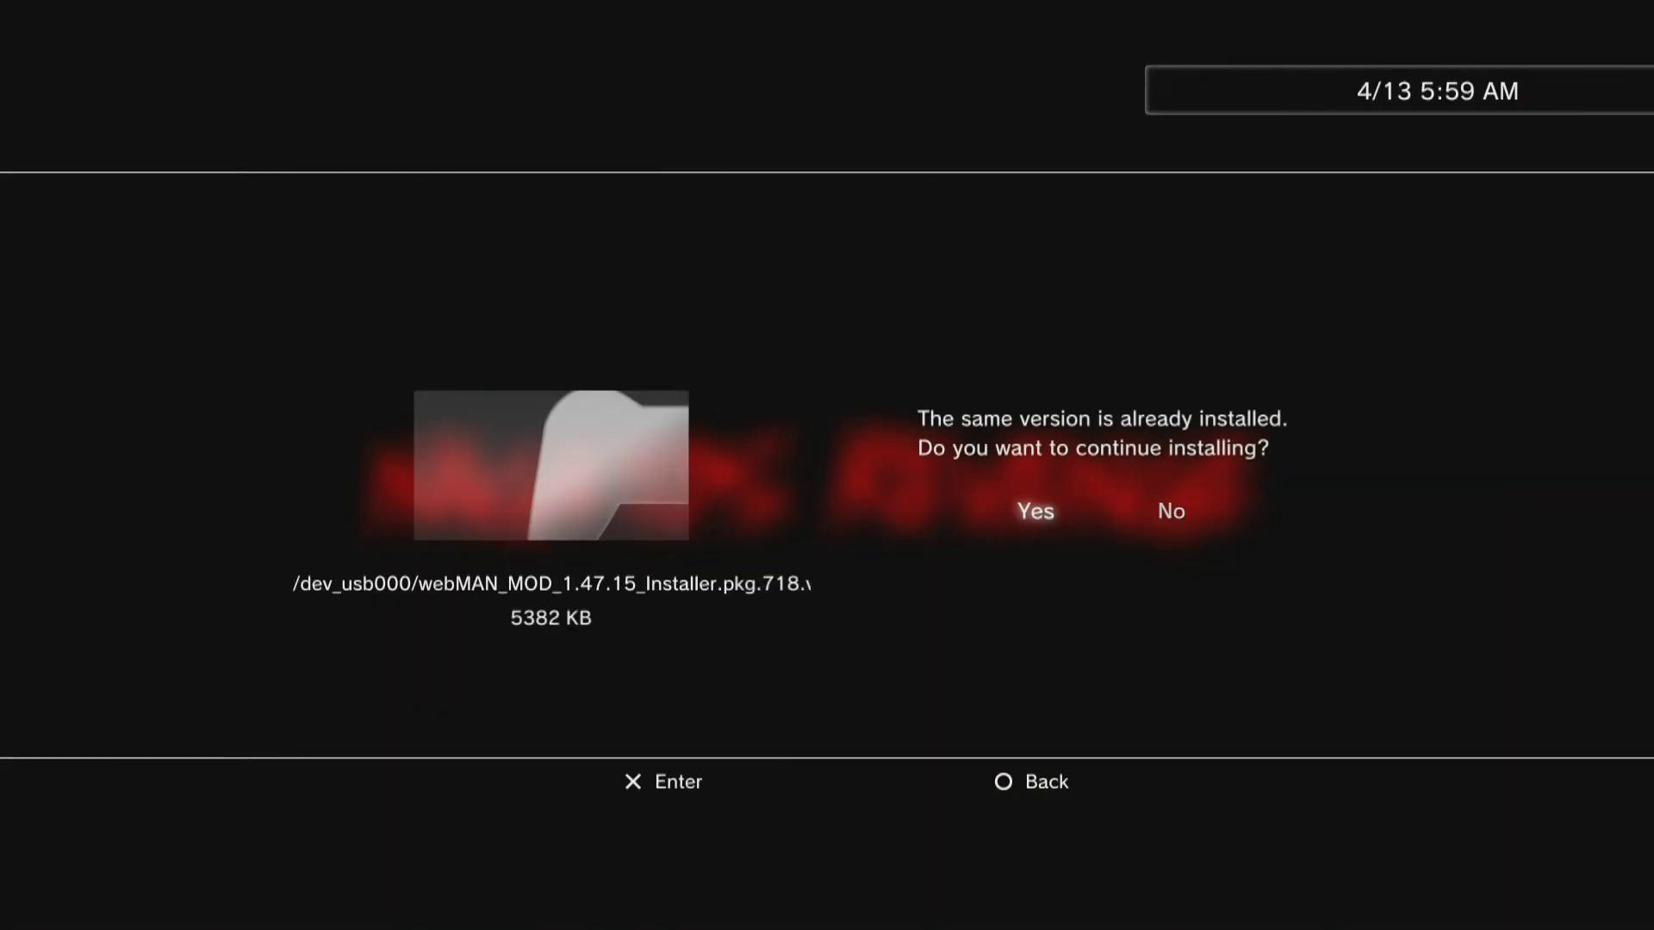
pyautogui.press('Return')
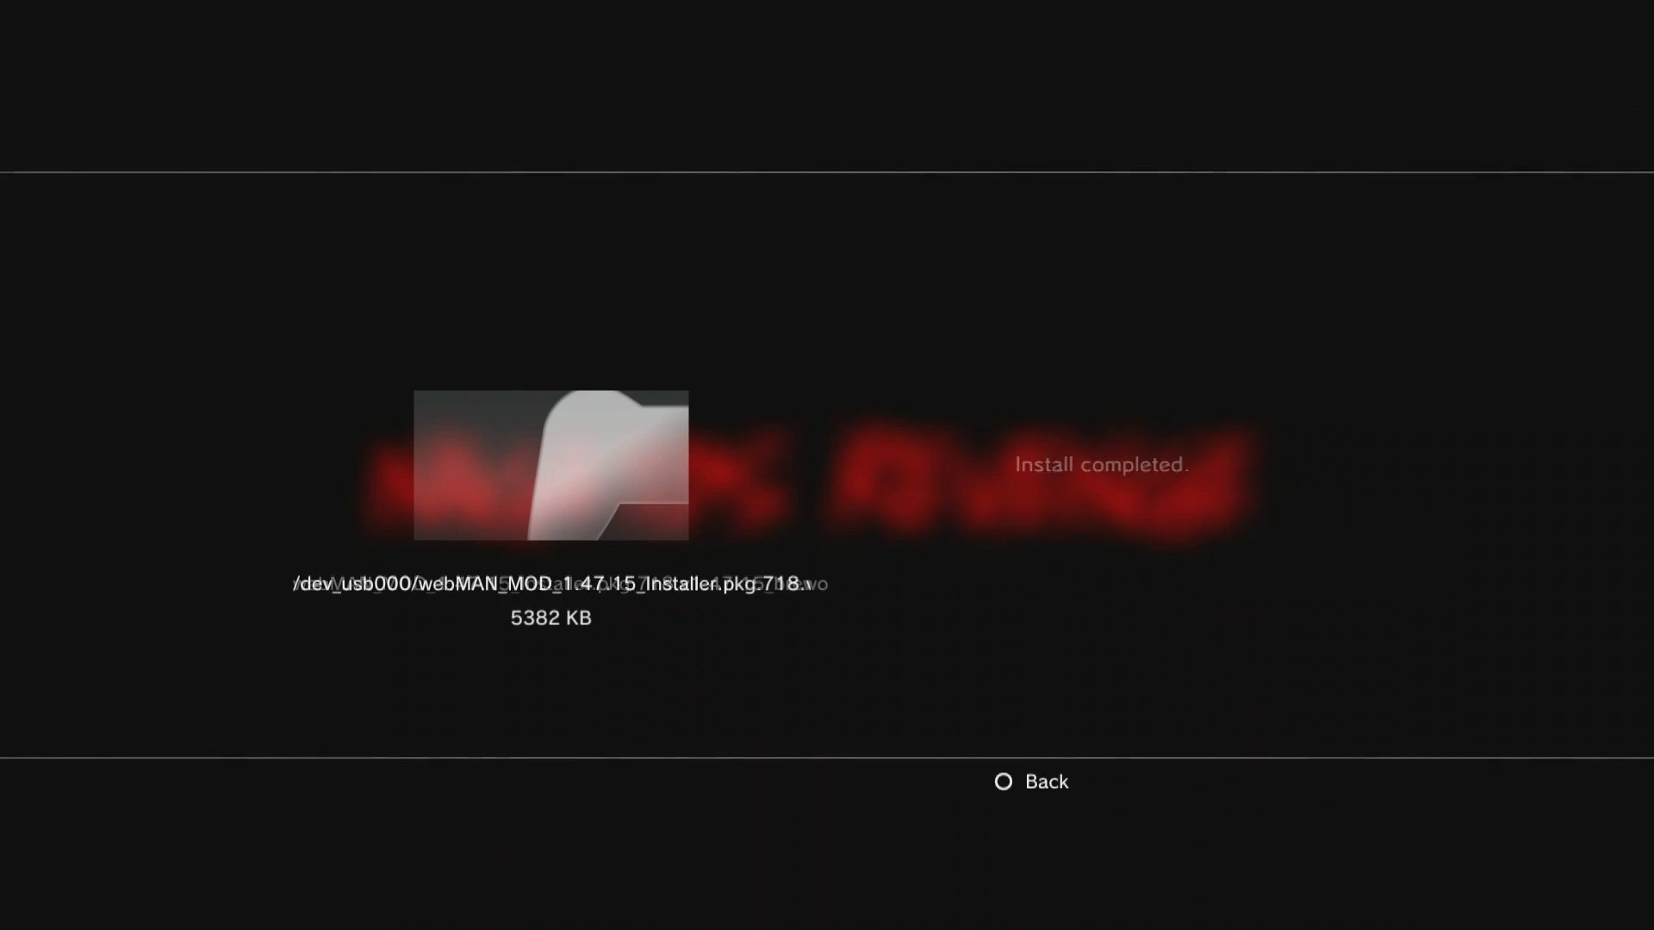
pyautogui.press('Escape')
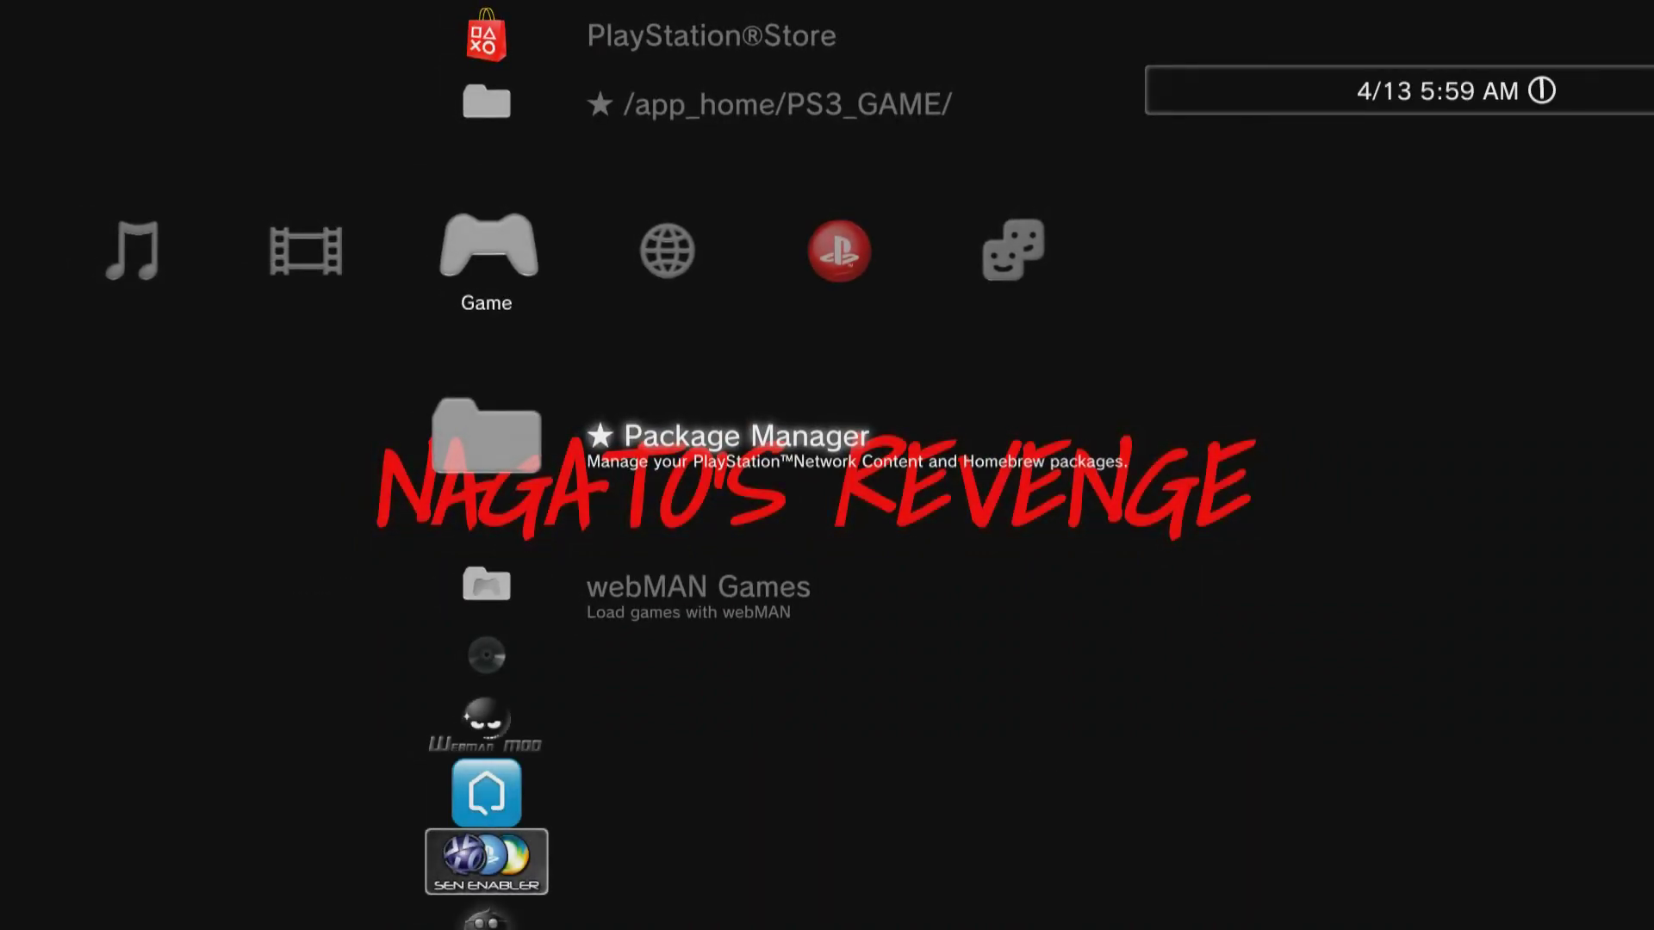
# - Open webMAN Games in the Game column and check which games are in the PLAYSTATION® folder
pyautogui.press('Down')
pyautogui.press('Down')
pyautogui.press('Down')
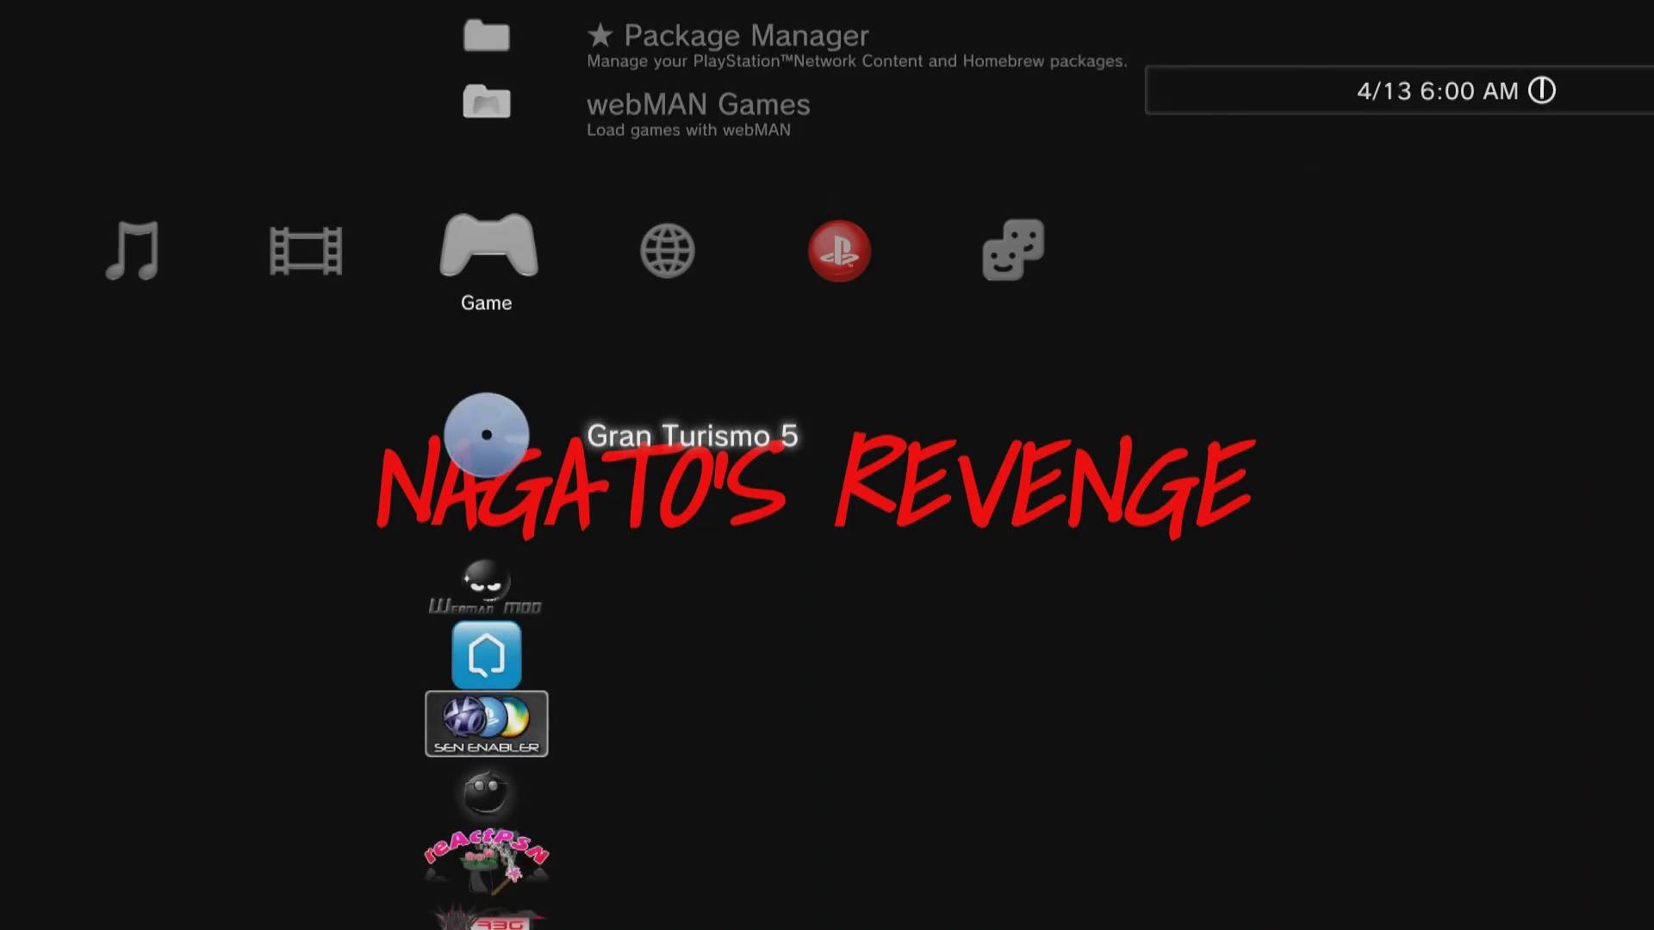
pyautogui.press('Down')
pyautogui.press('Up')
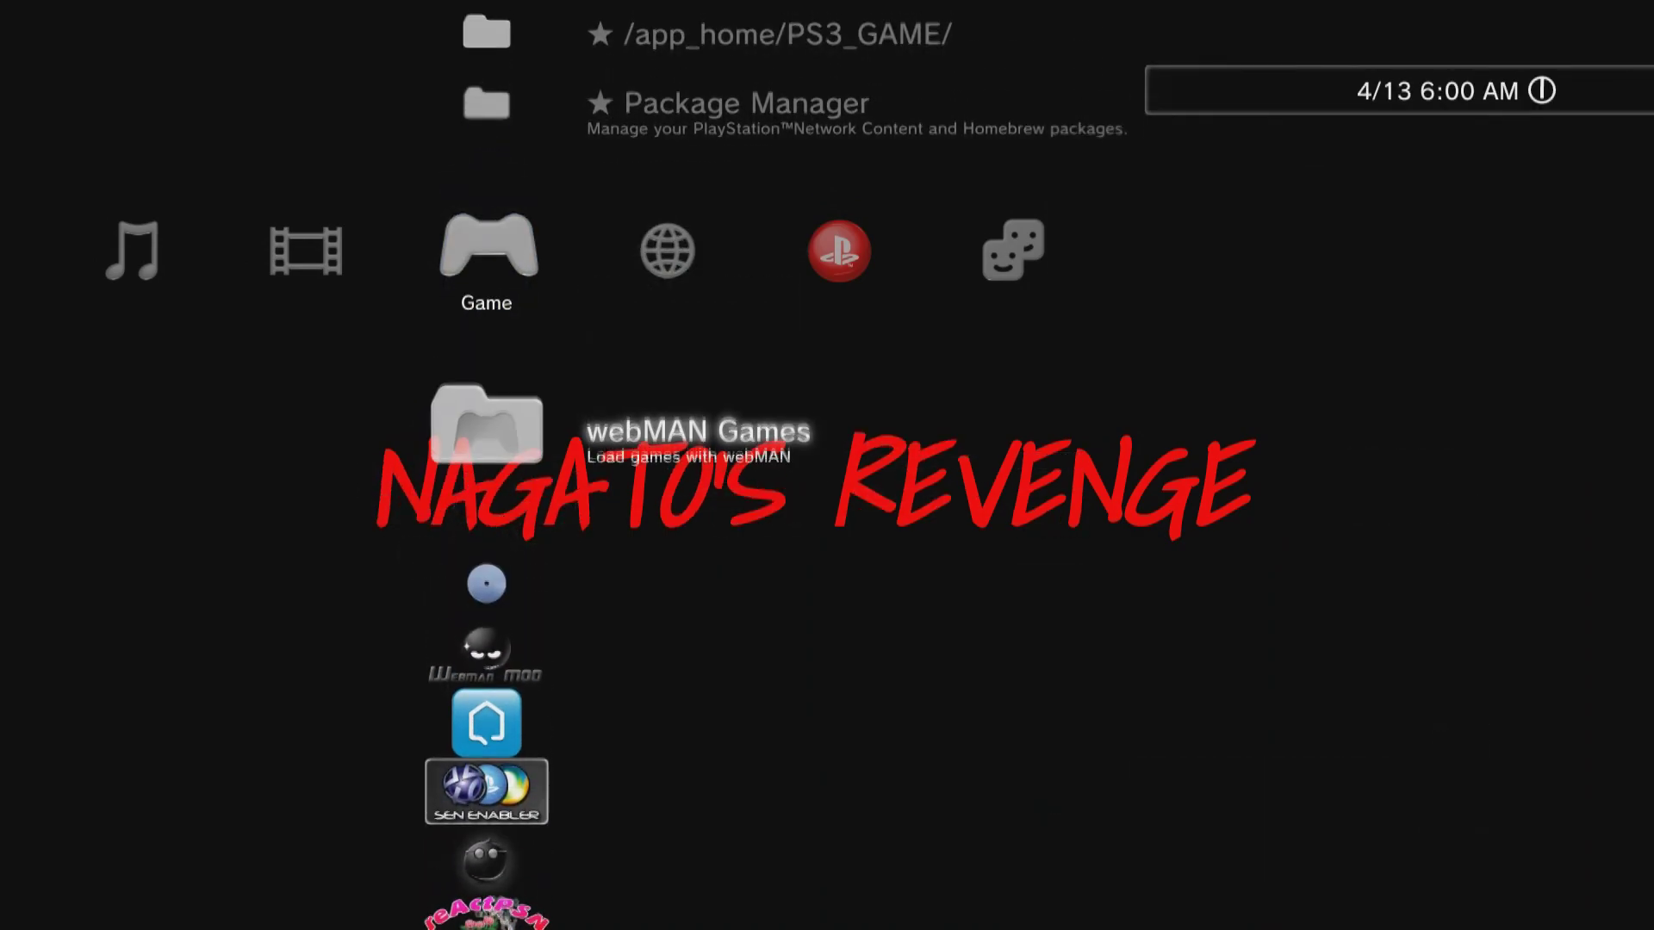
pyautogui.press('Return')
pyautogui.press('Down')
pyautogui.press('Down')
pyautogui.press('Down')
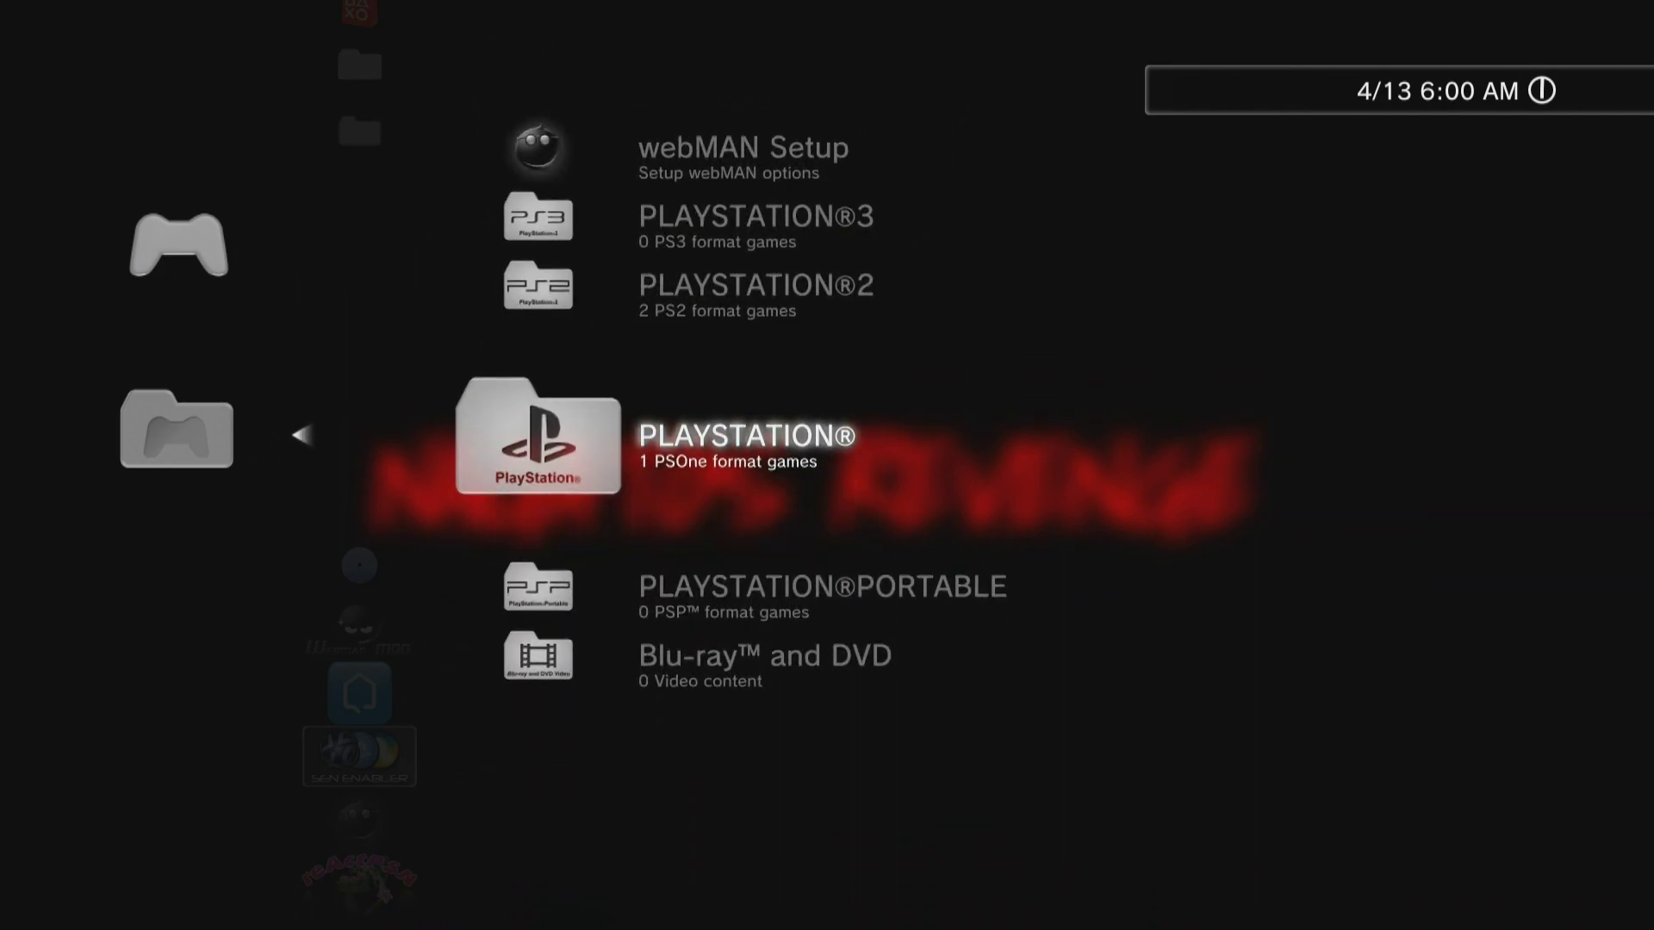
pyautogui.press('Return')
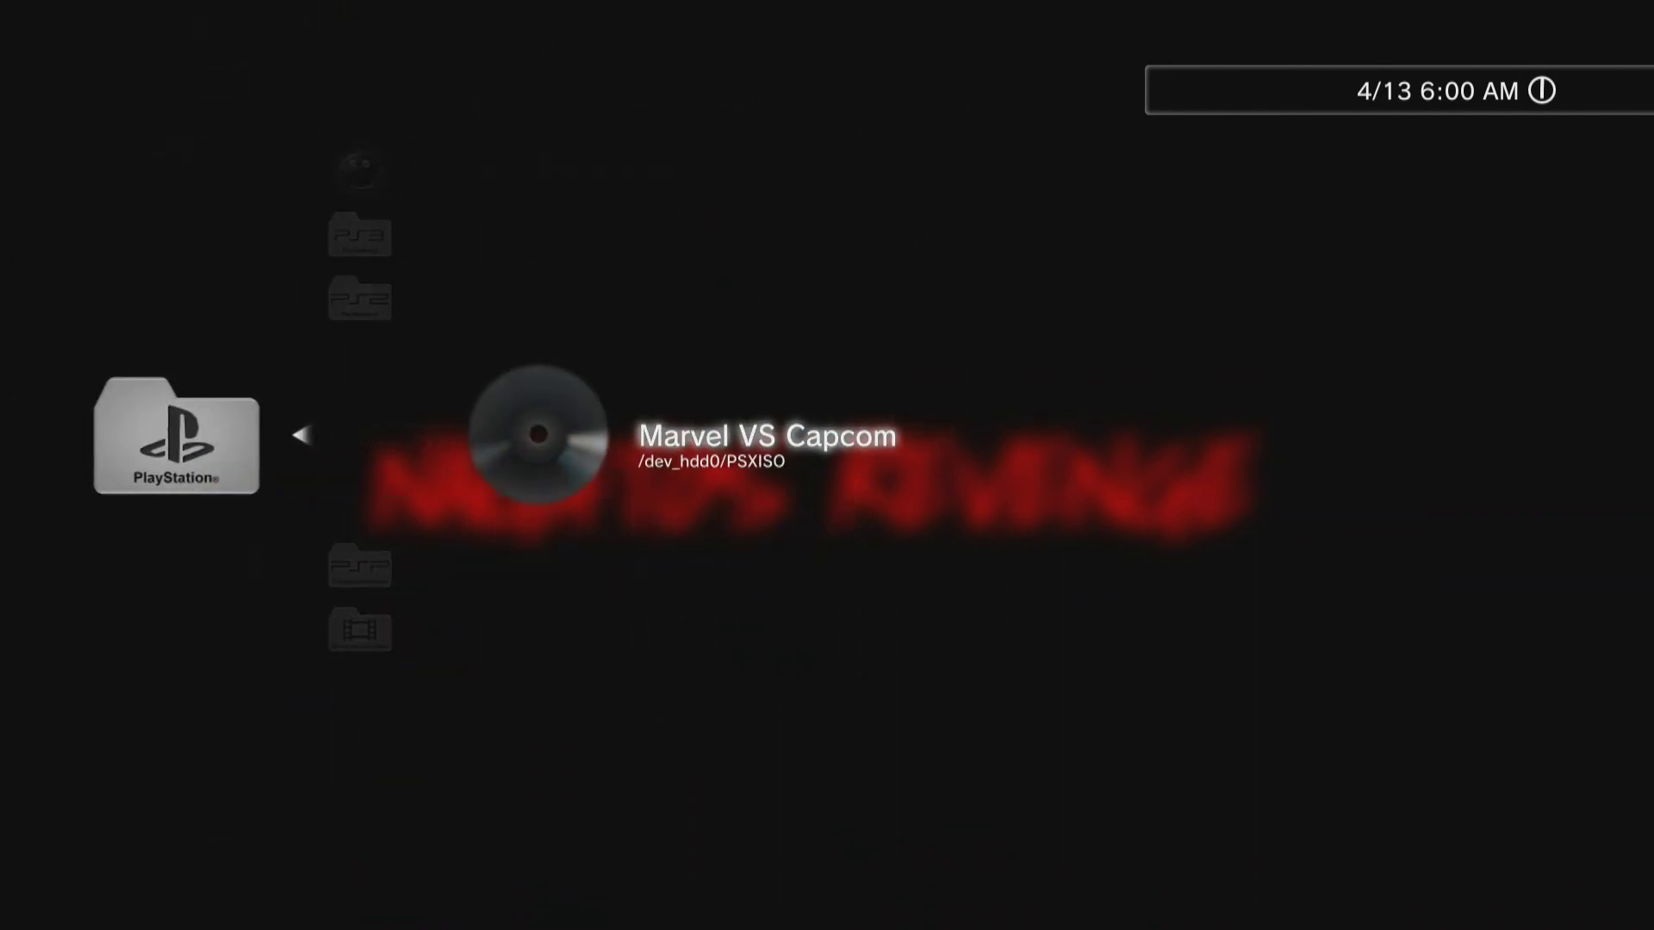
pyautogui.press('Left')
# - Check which games are in the PLAYSTATION®2 folder of webMAN Games
pyautogui.press('Up')
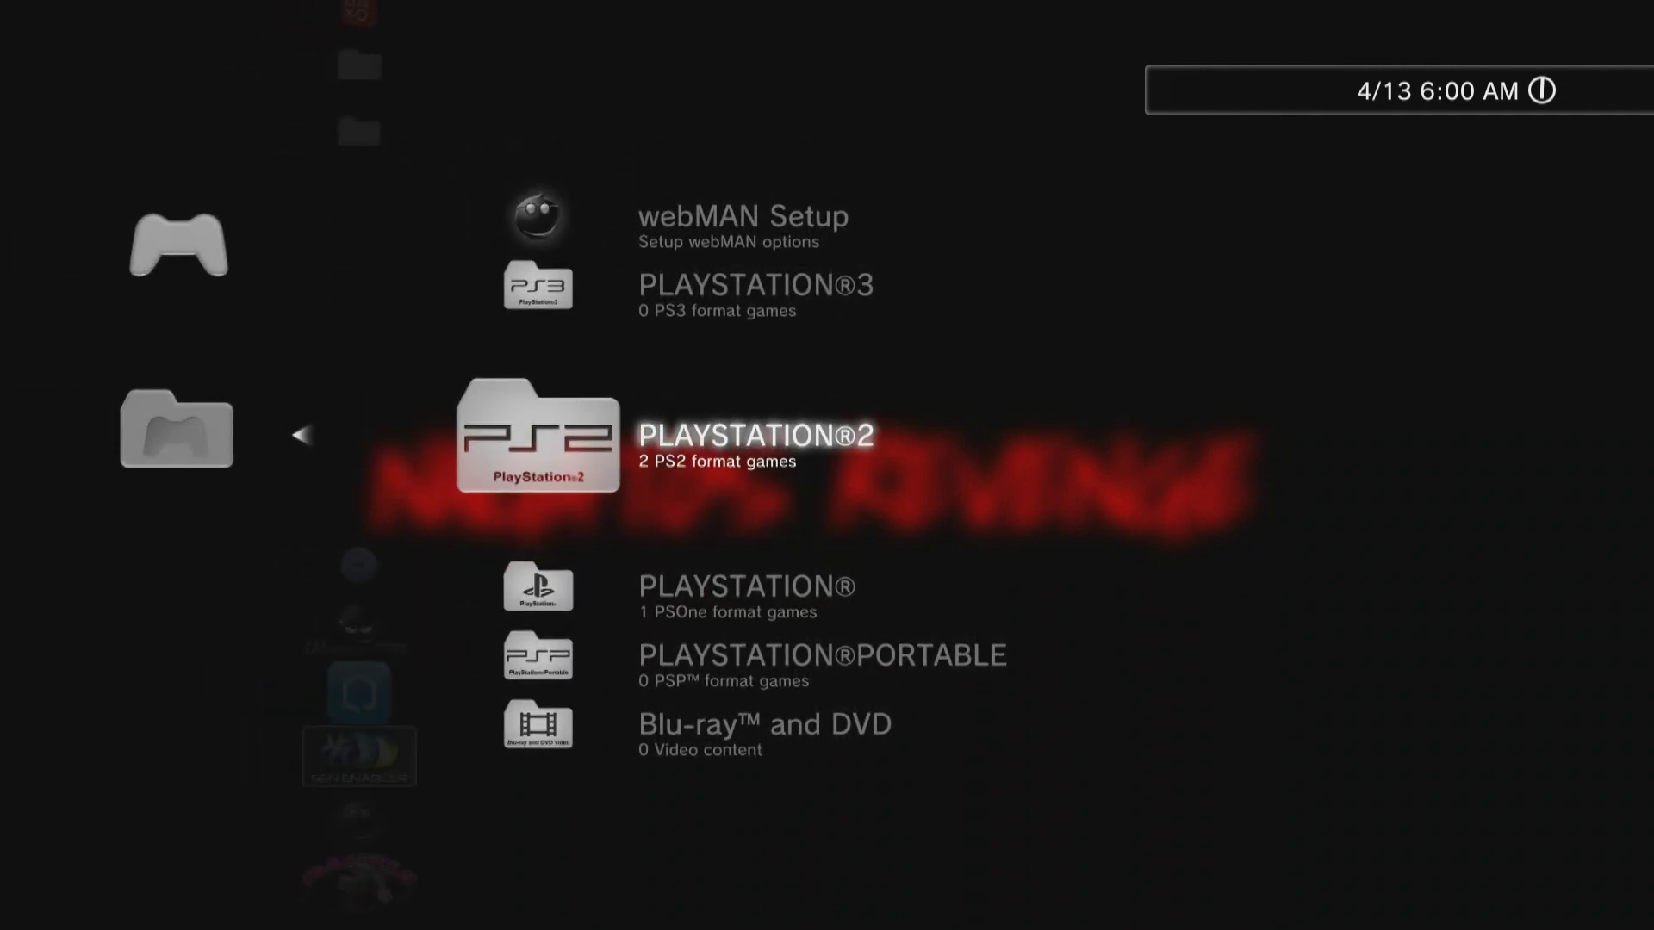
pyautogui.press('Return')
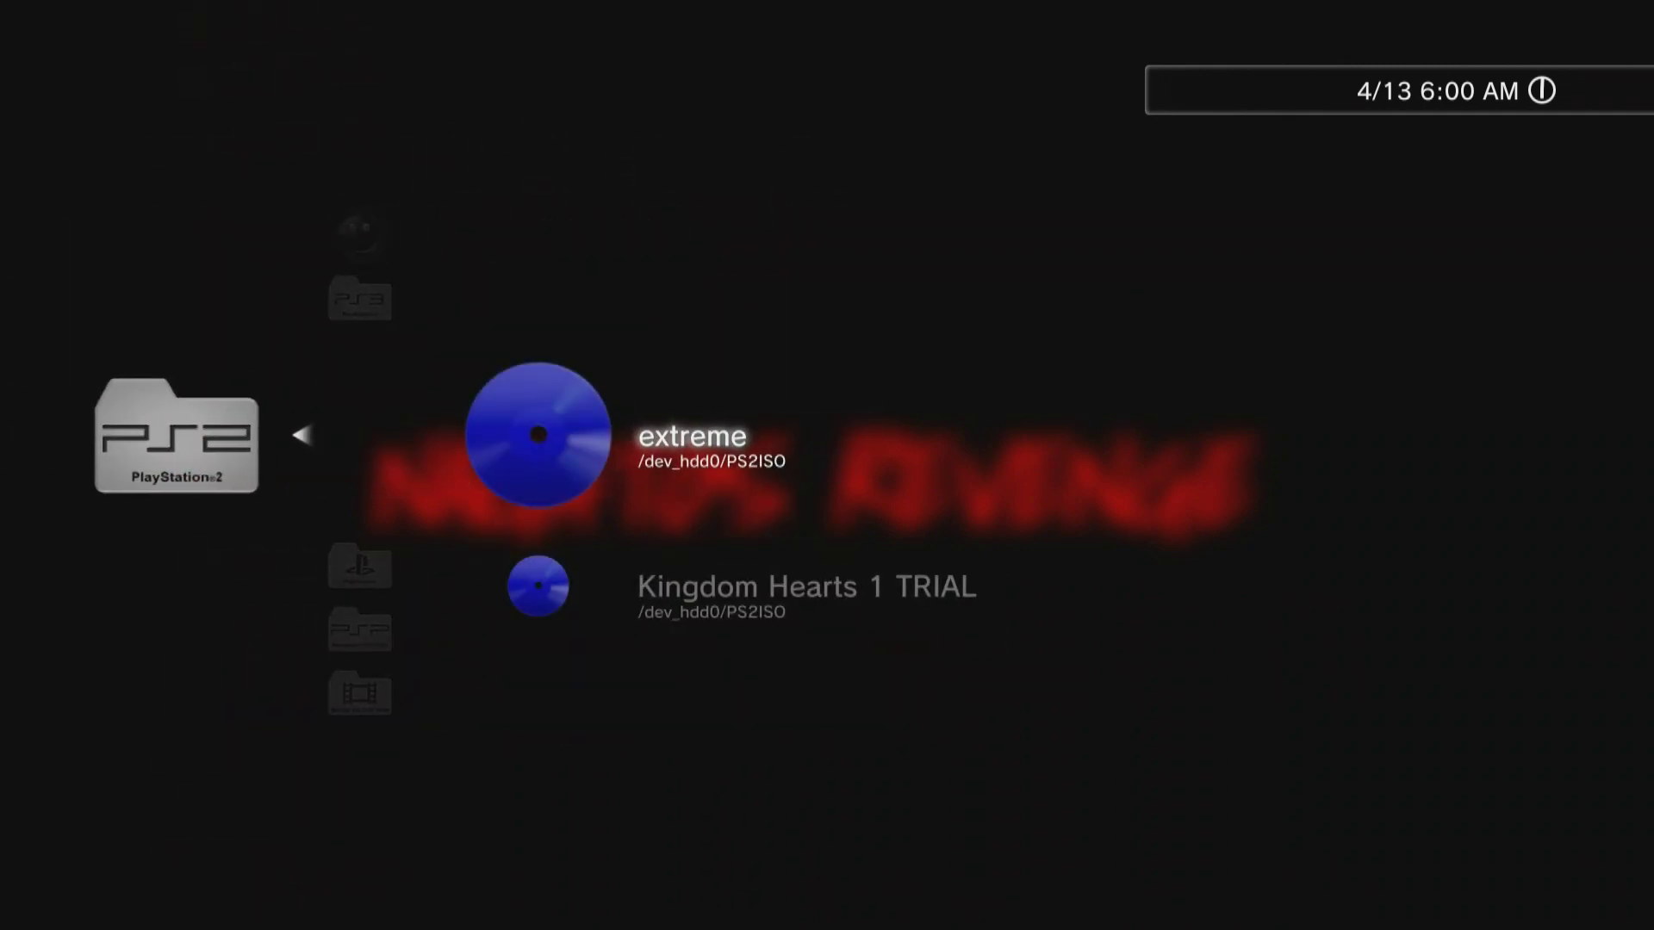
pyautogui.press('Left')
# - Look through the webMAN Setup options in webMAN Games, and return to the Game column
pyautogui.press('Up')
pyautogui.press('Up')
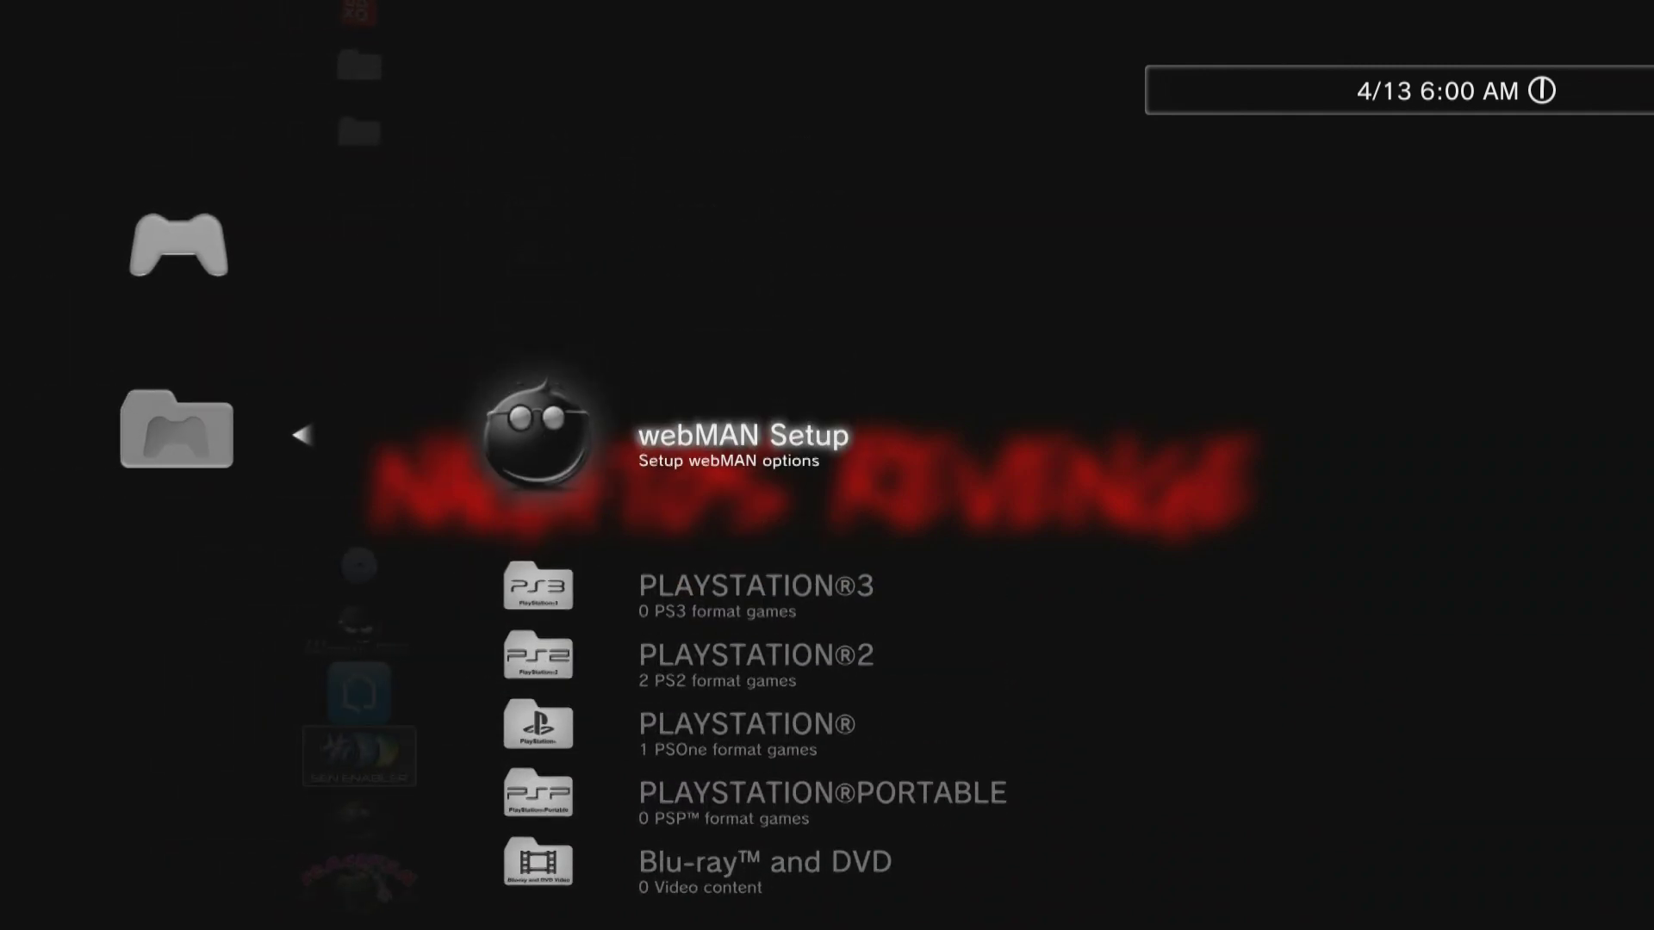
pyautogui.press('Return')
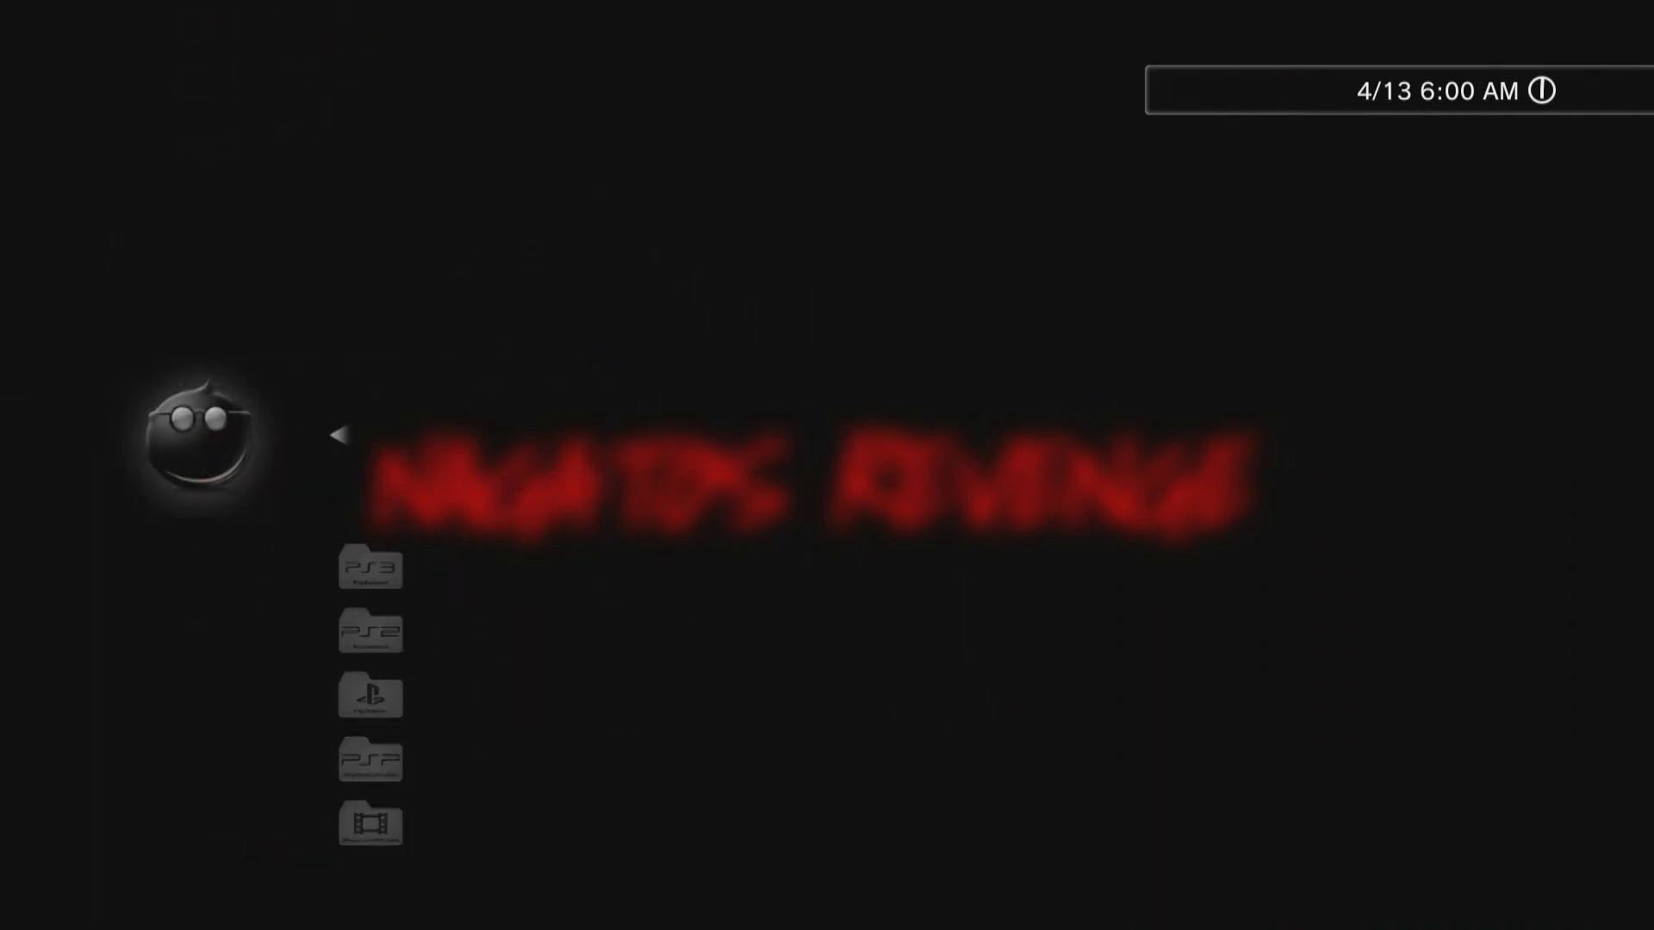
pyautogui.press('Down')
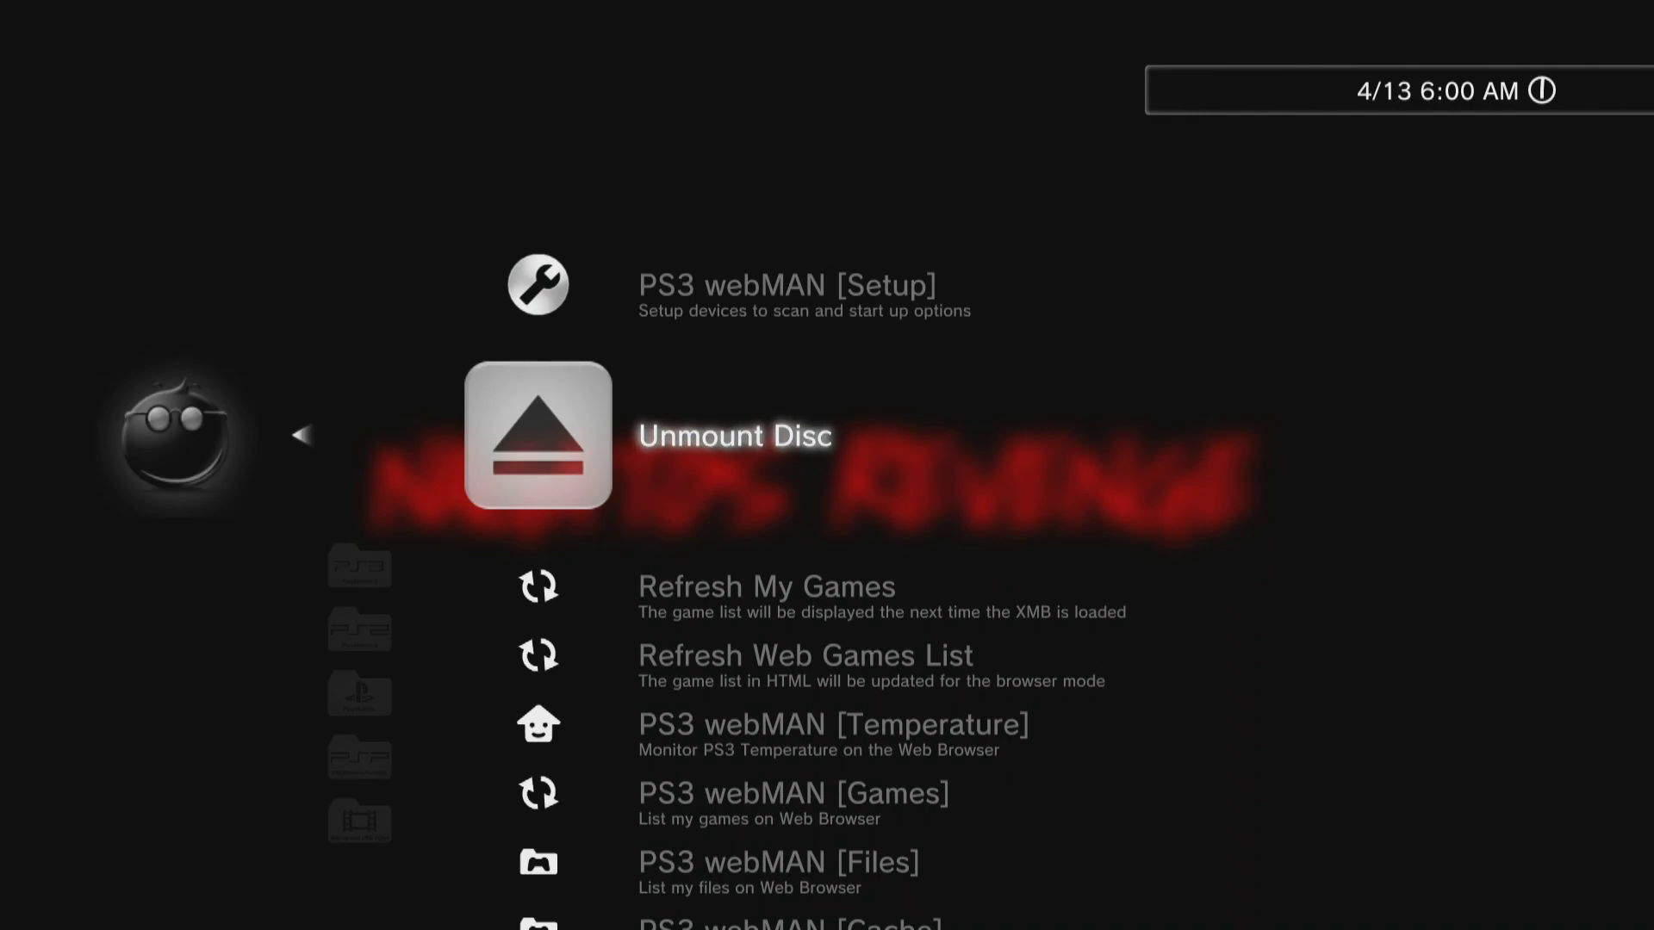
pyautogui.press('Left')
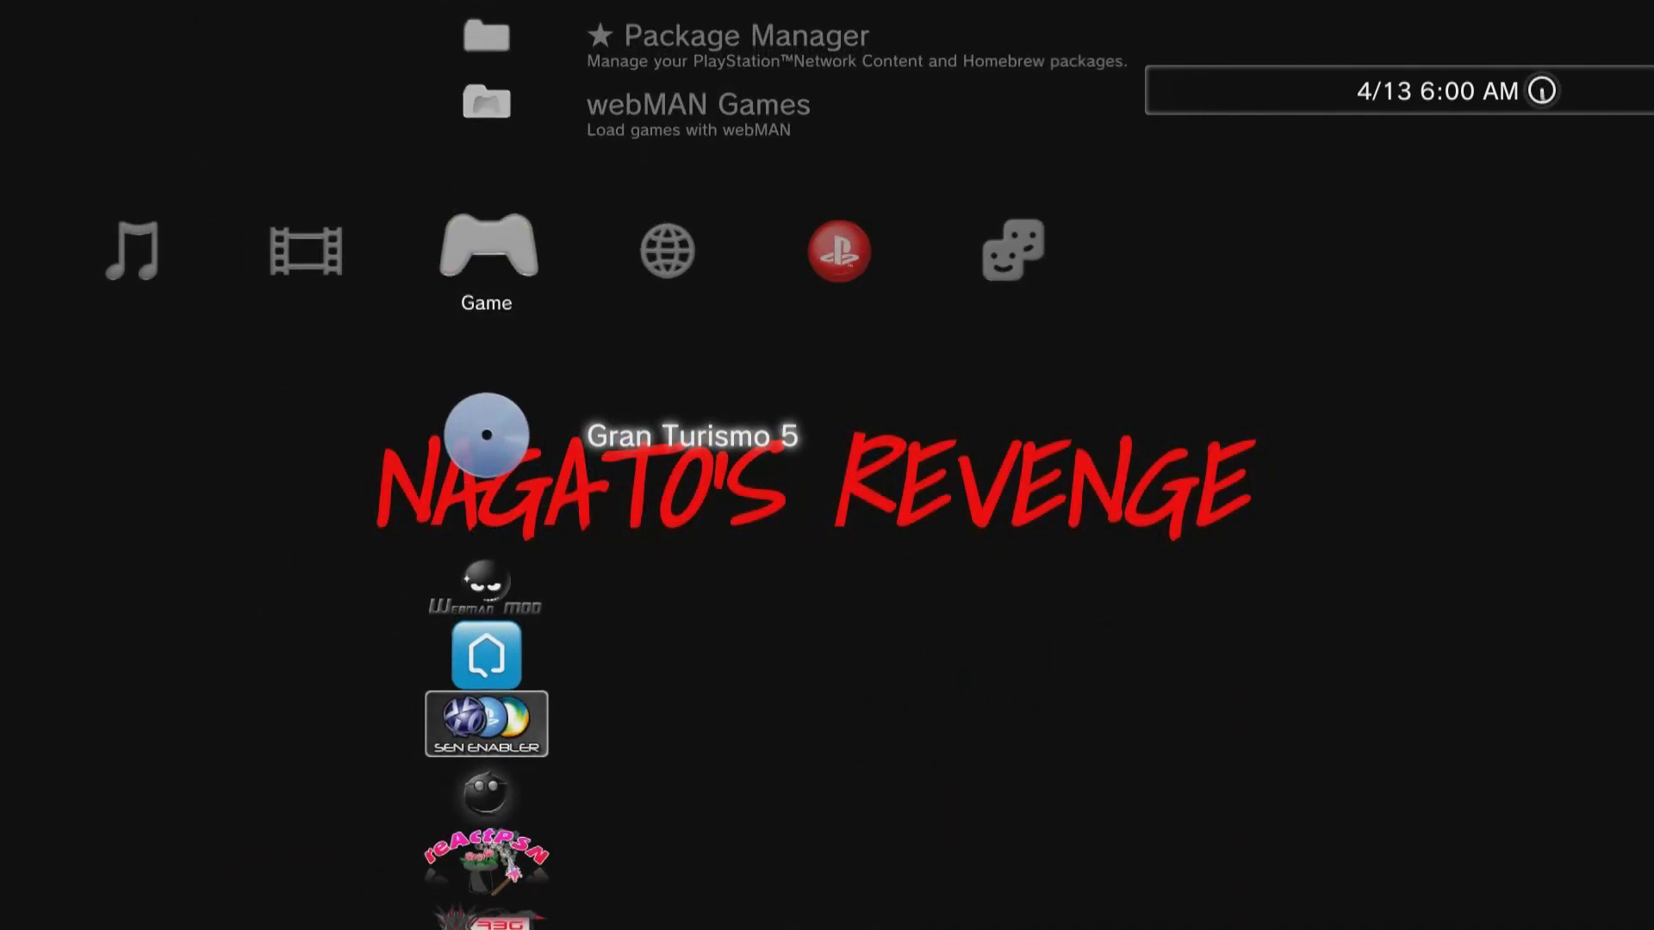